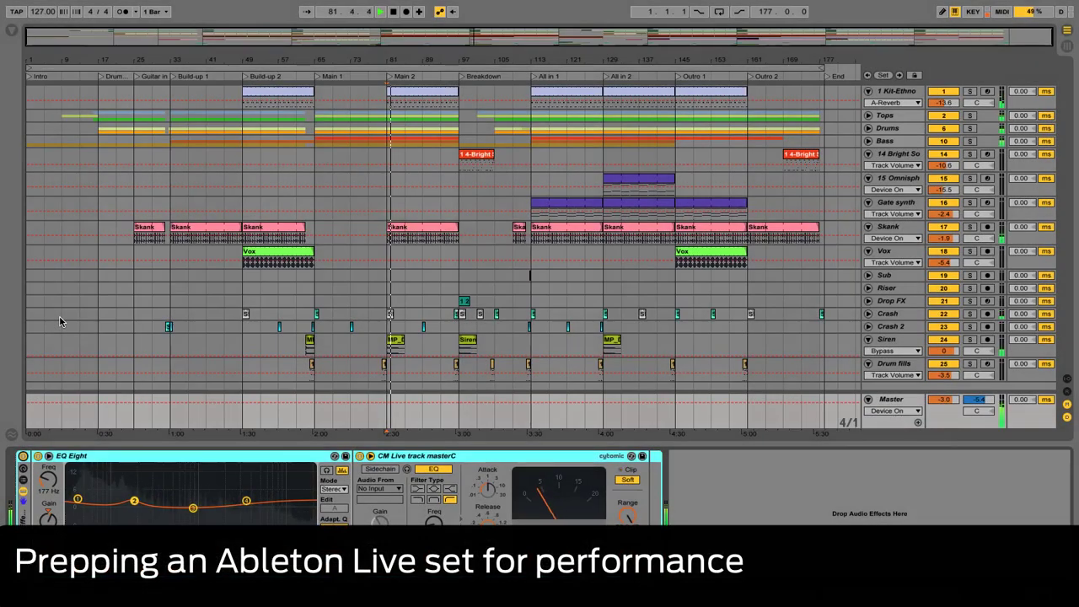
Step: Expand the Tops and Drums groups and look through the 8 Kit-Largeness and Drums xtra tracks
{"action": "left_click", "coordinate": [868, 116]}
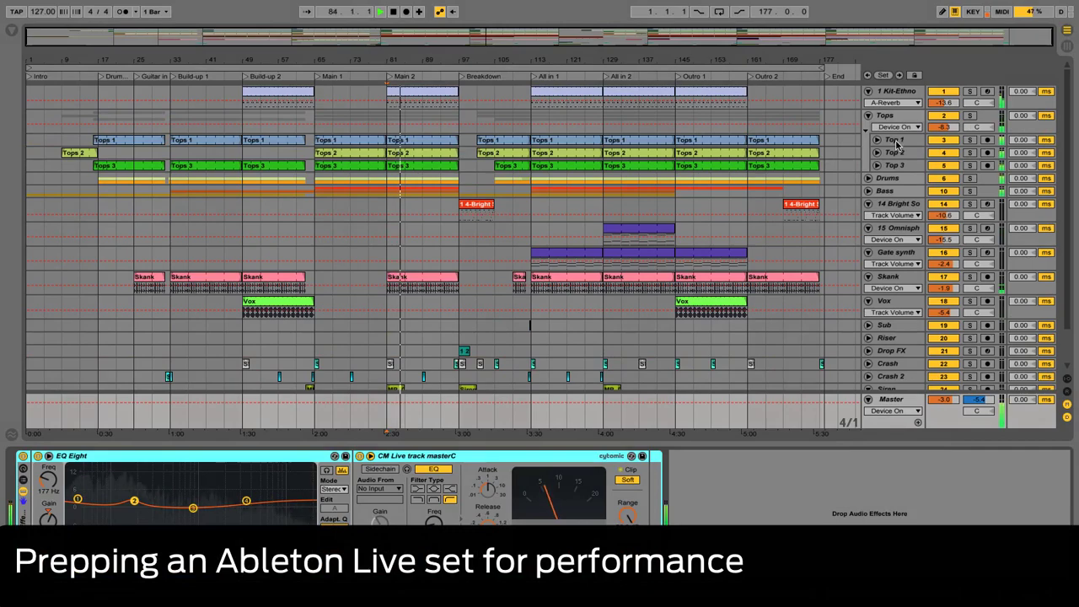
{"action": "left_click", "coordinate": [869, 179]}
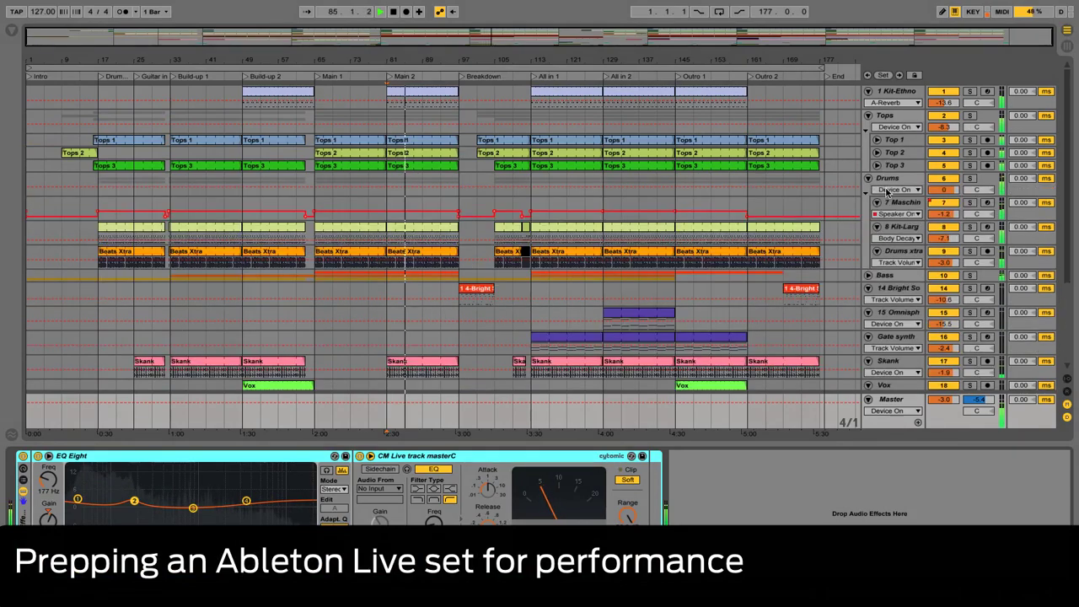
{"action": "left_click", "coordinate": [900, 226]}
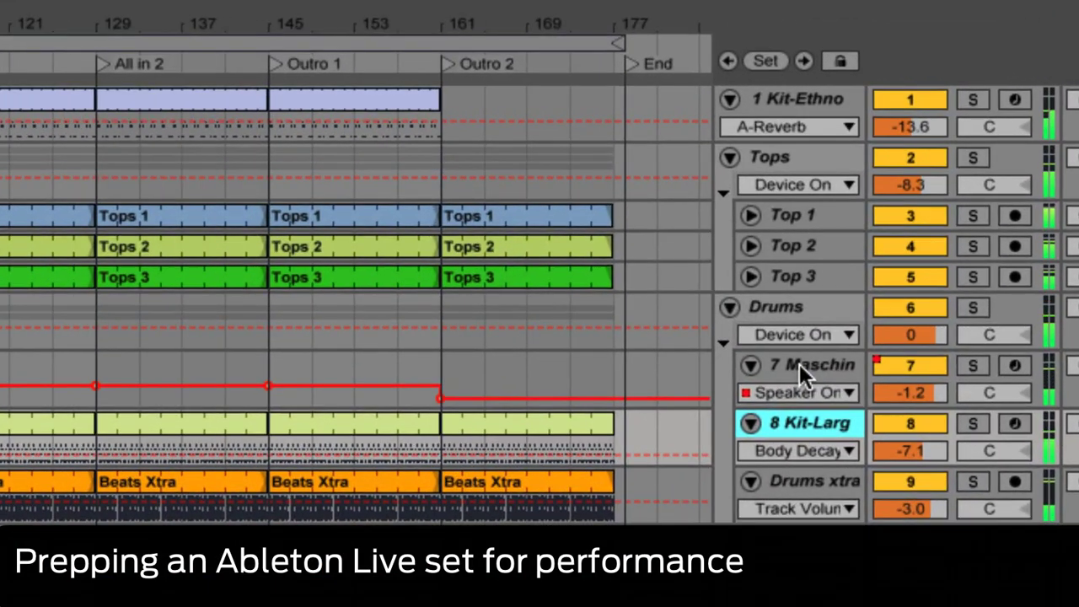
{"action": "key", "text": "Down"}
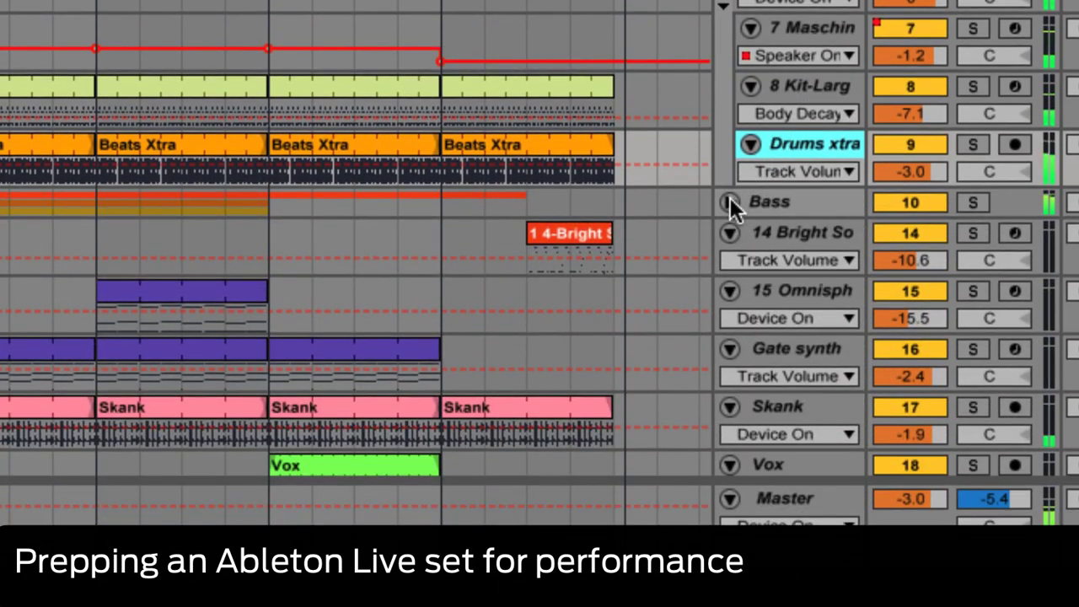
Step: Expand the Bass group and examine its LuSH-101 and Main bass tracks, including the Analog and FF Twin 2 chains of the Main Bass Rack
{"action": "left_click", "coordinate": [730, 202]}
{"action": "left_click", "coordinate": [782, 261]}
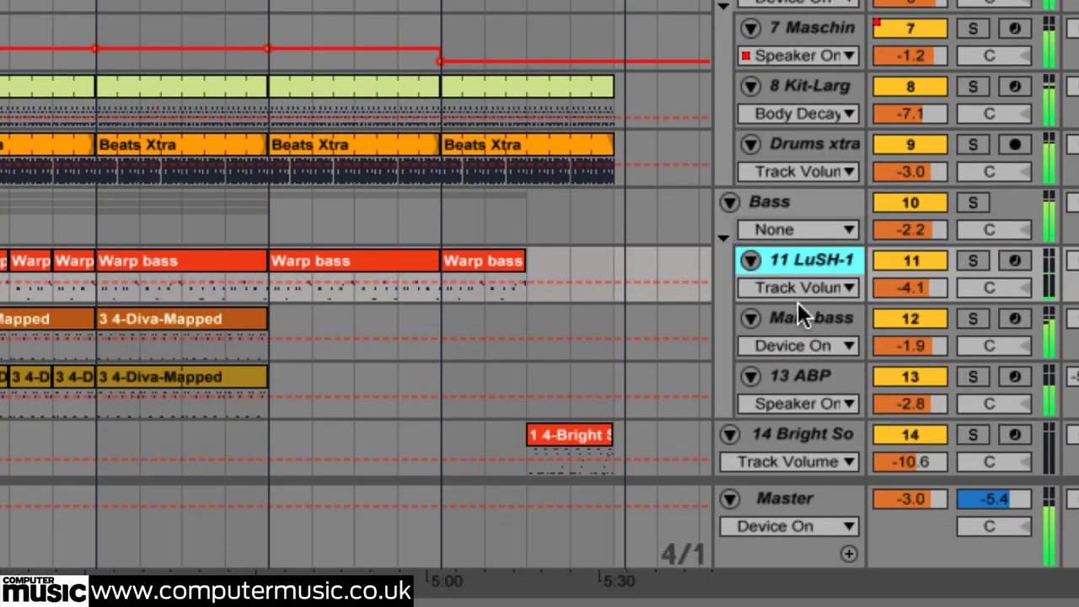
{"action": "left_click", "coordinate": [799, 318]}
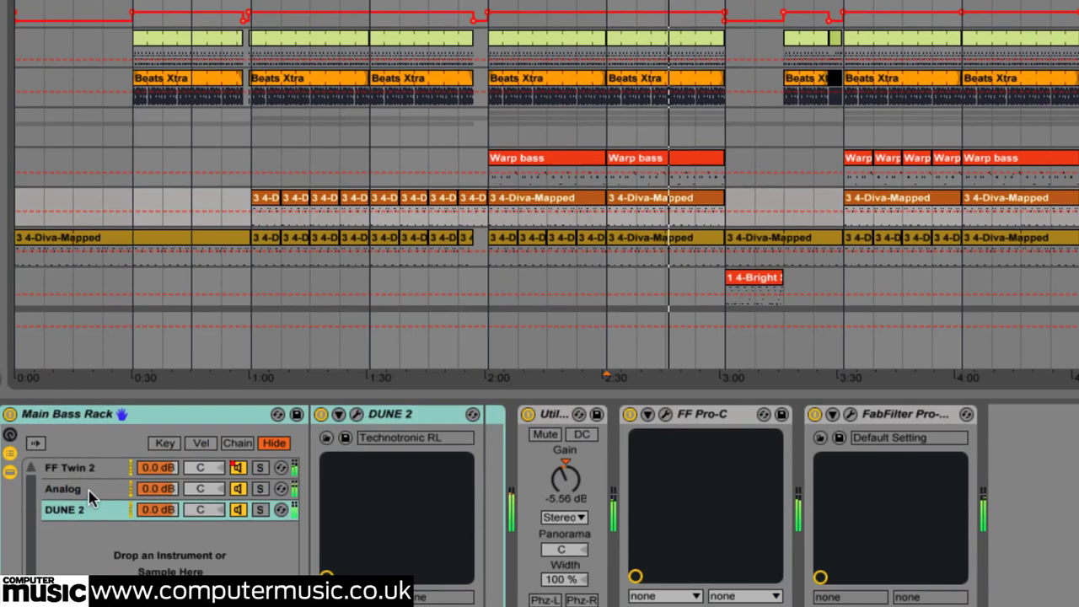
{"action": "left_click", "coordinate": [89, 490]}
{"action": "left_click", "coordinate": [88, 469]}
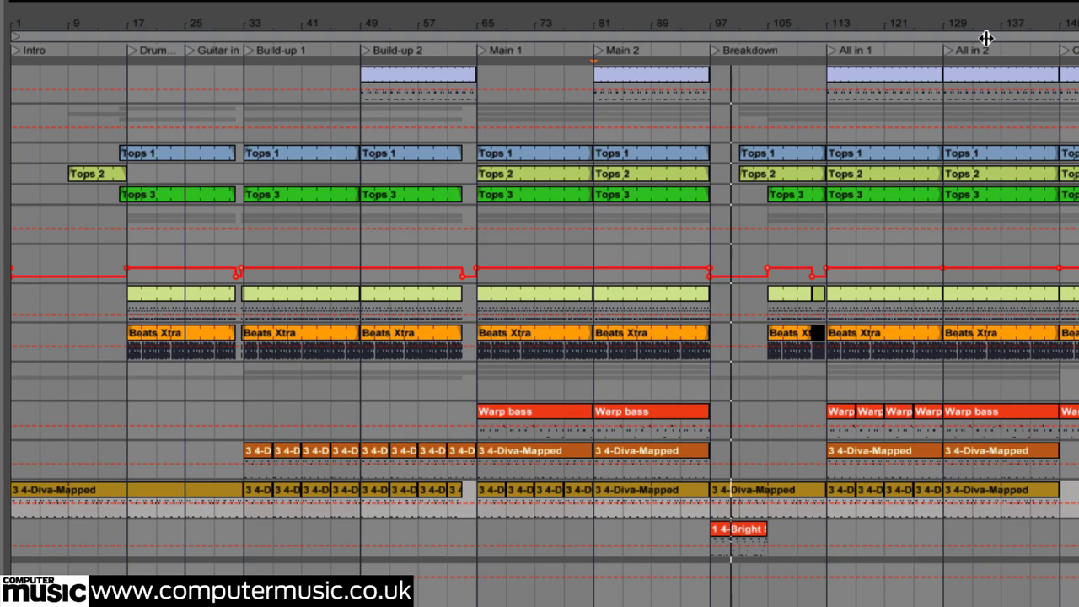
Step: Select the entire arrangement and switch off the effect rack on the Master track
{"action": "key", "text": "ctrl+a"}
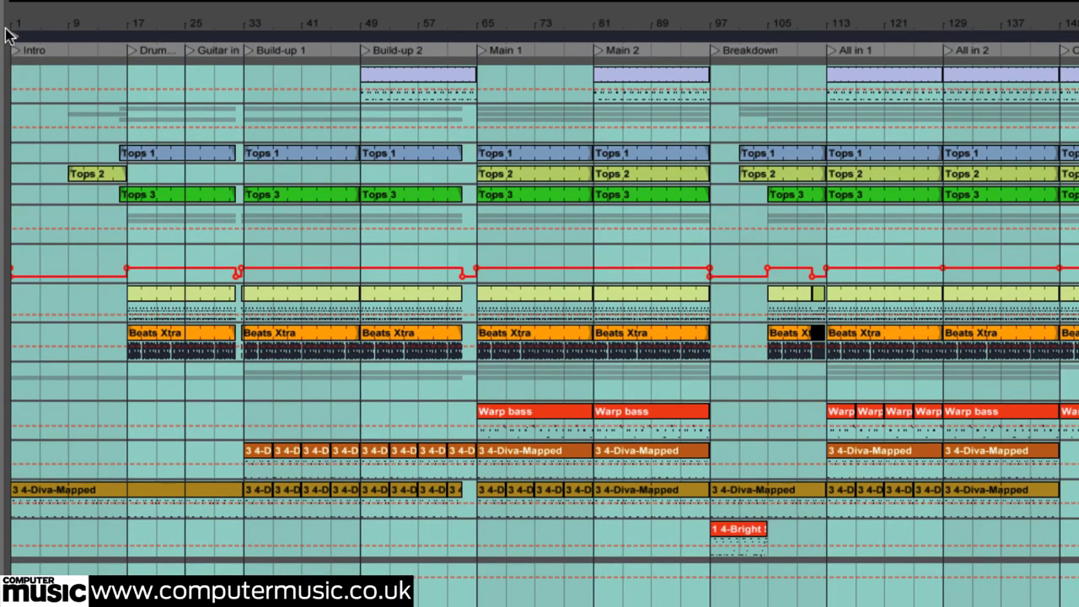
{"action": "mouse_move", "coordinate": [14, 34]}
{"action": "left_mouse_down"}
{"action": "mouse_move", "coordinate": [160, 35]}
{"action": "mouse_move", "coordinate": [12, 35]}
{"action": "left_mouse_up"}
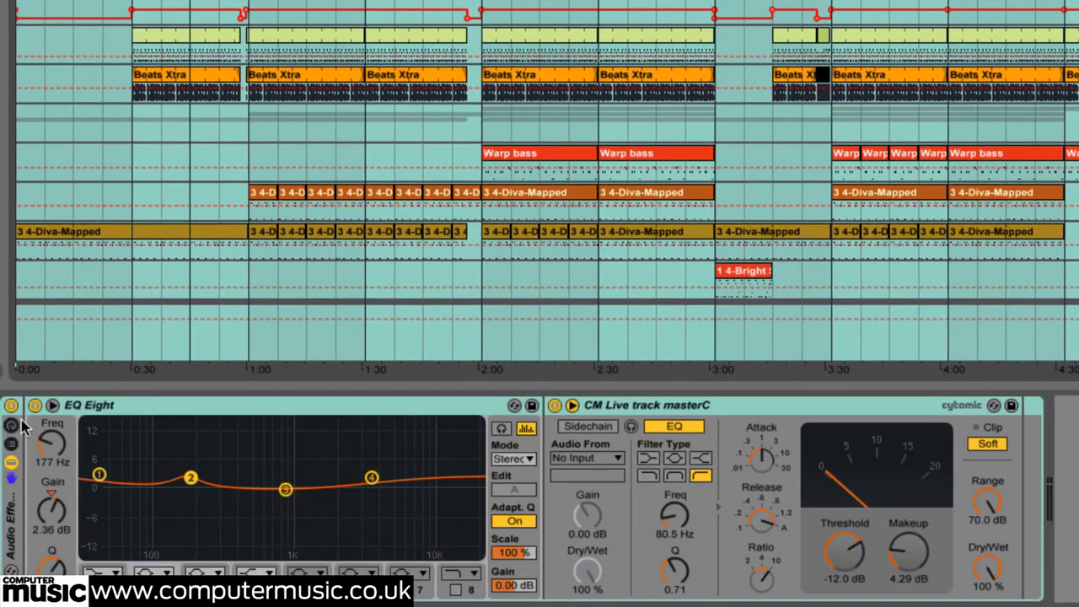
{"action": "left_click", "coordinate": [11, 405]}
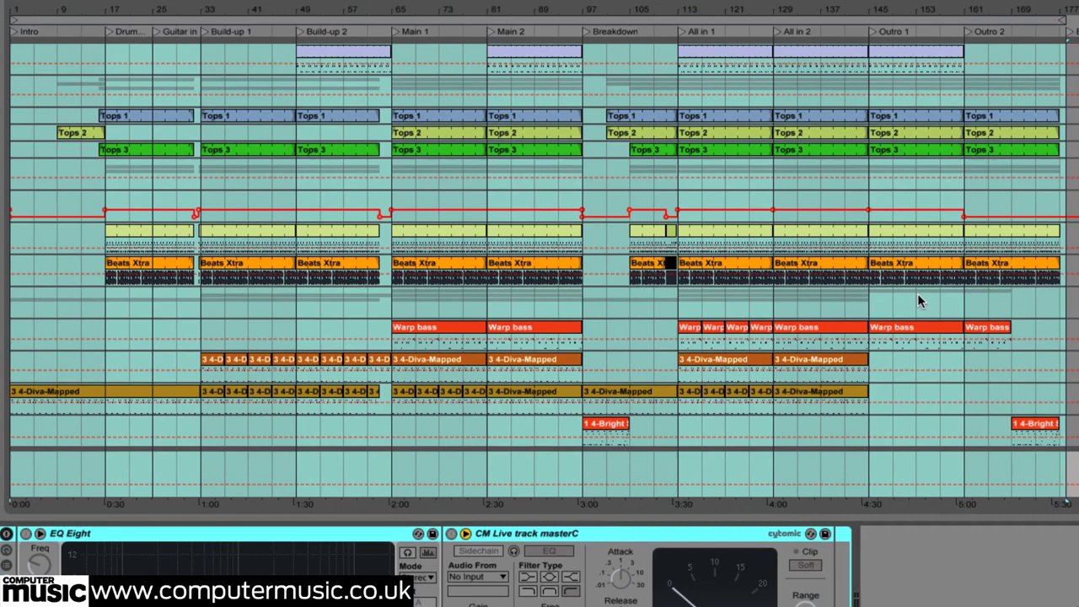
Step: Set up an audio export of the arrangement as Individual Tracks with a bit depth of 24
{"action": "key", "text": "ctrl+shift+r"}
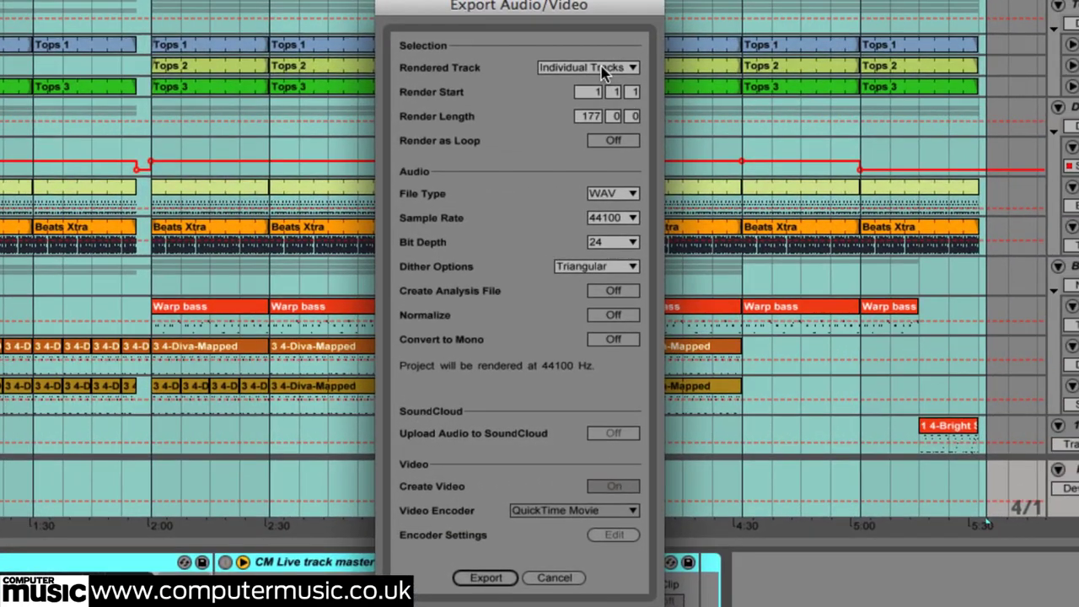
{"action": "left_click", "coordinate": [713, 135]}
{"action": "left_click", "coordinate": [604, 100]}
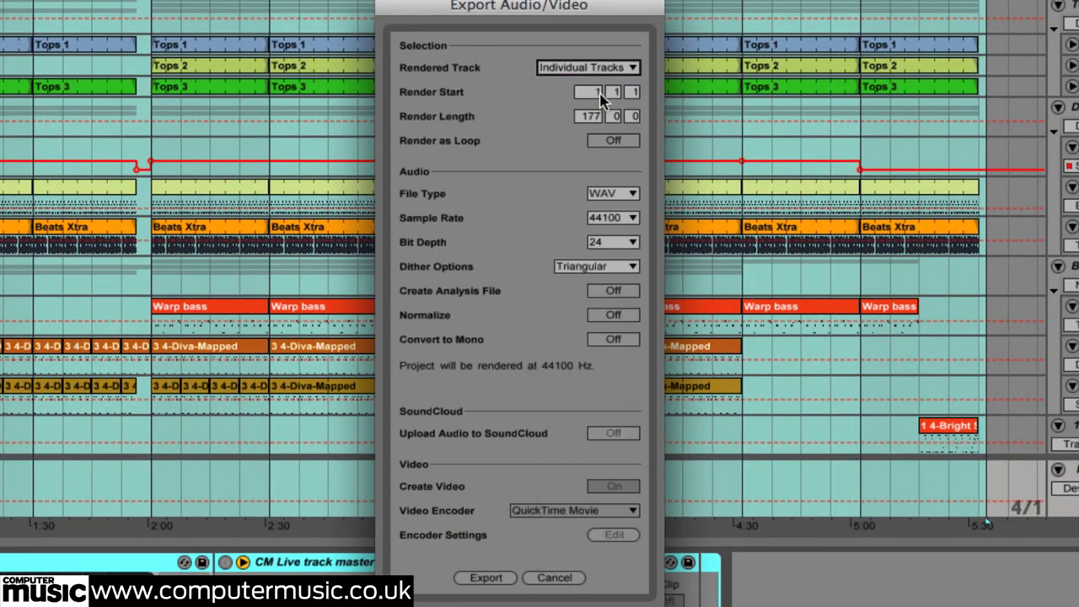
{"action": "left_click", "coordinate": [622, 244]}
{"action": "left_click", "coordinate": [620, 277]}
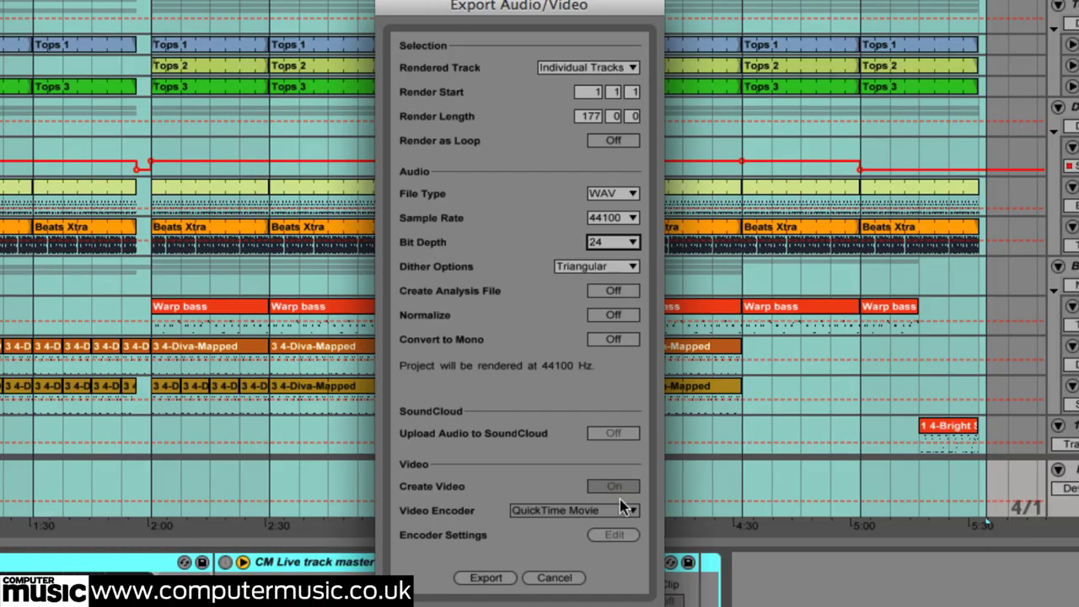
Step: Start the export and choose the Samples folder of Live Live CM Project as its destination
{"action": "left_click", "coordinate": [489, 577]}
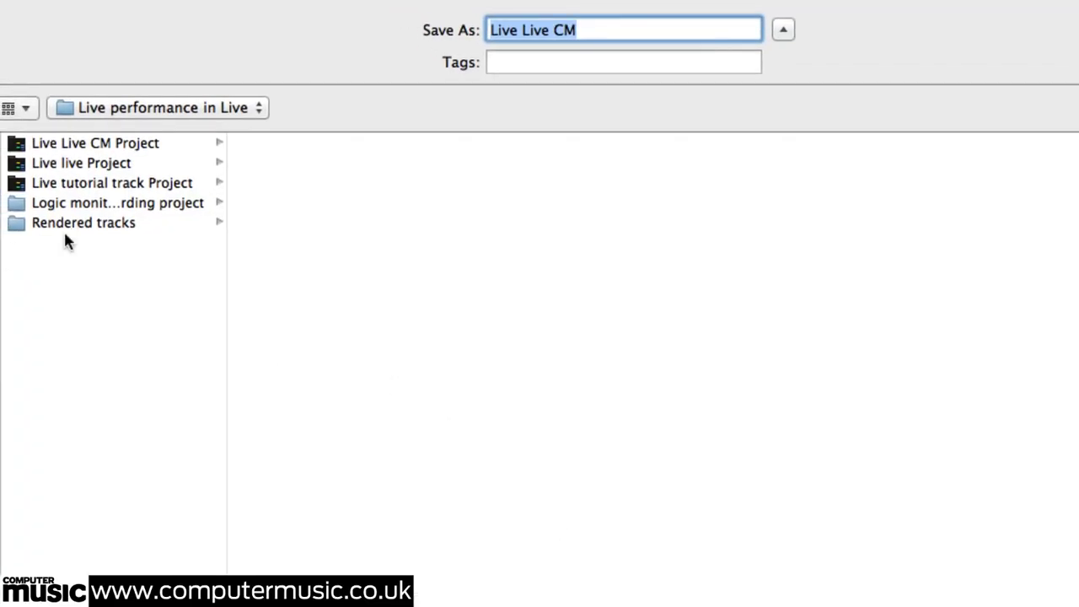
{"action": "left_click", "coordinate": [120, 145]}
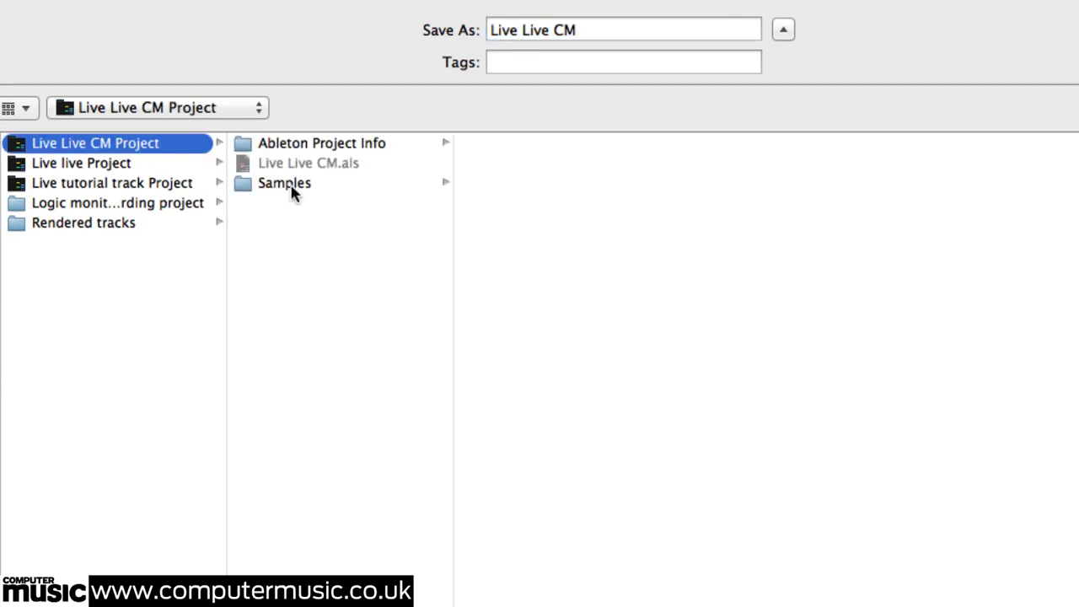
{"action": "left_click", "coordinate": [291, 183]}
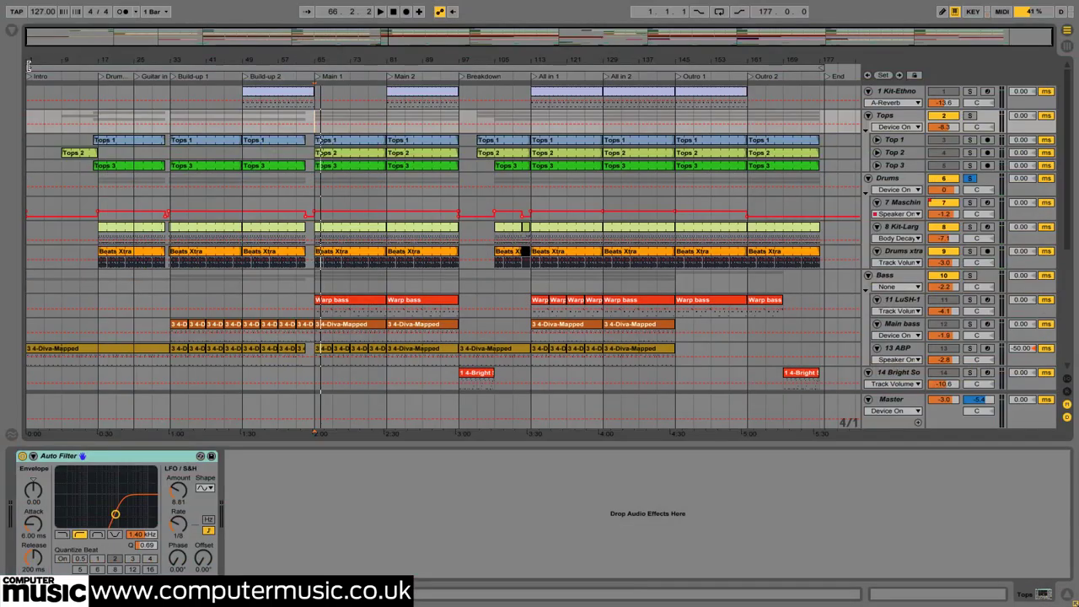
Step: Set the loop to four bars starting at bar 65 and export that range with Master as the rendered track
{"action": "left_click_drag", "start_coordinate": [28, 66], "coordinate": [313, 70]}
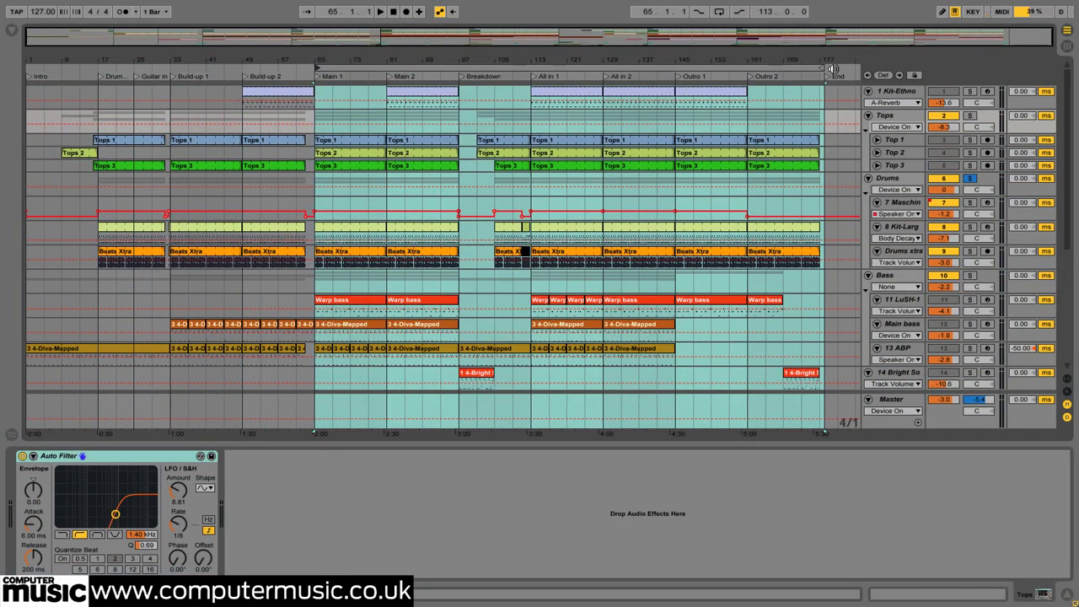
{"action": "mouse_move", "coordinate": [822, 68]}
{"action": "left_mouse_down"}
{"action": "mouse_move", "coordinate": [397, 71]}
{"action": "mouse_move", "coordinate": [340, 98]}
{"action": "mouse_move", "coordinate": [362, 176]}
{"action": "mouse_move", "coordinate": [361, 152]}
{"action": "left_mouse_up"}
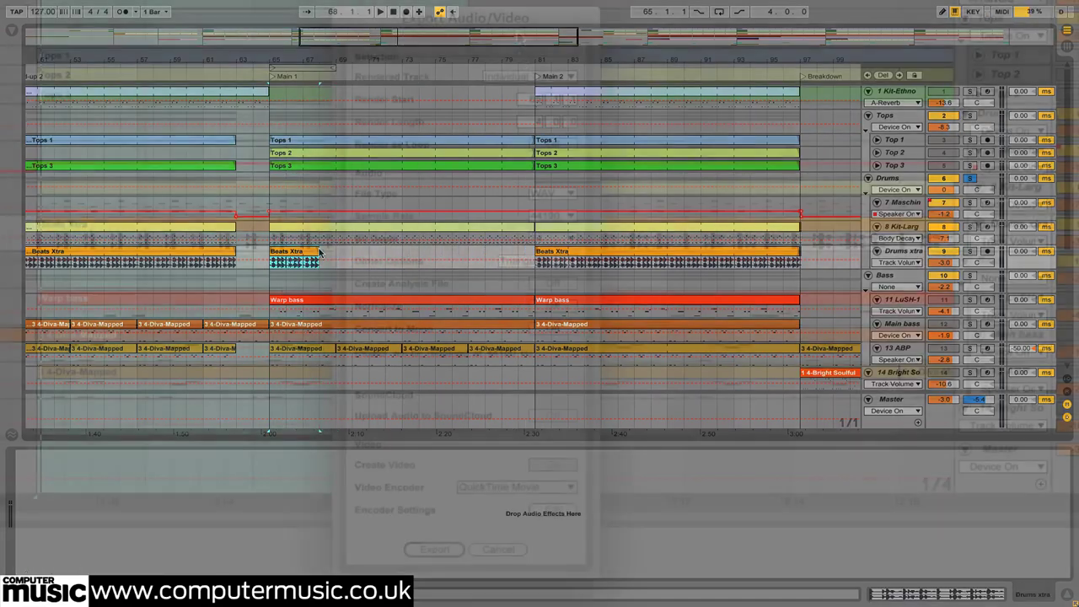
{"action": "left_click", "coordinate": [588, 155]}
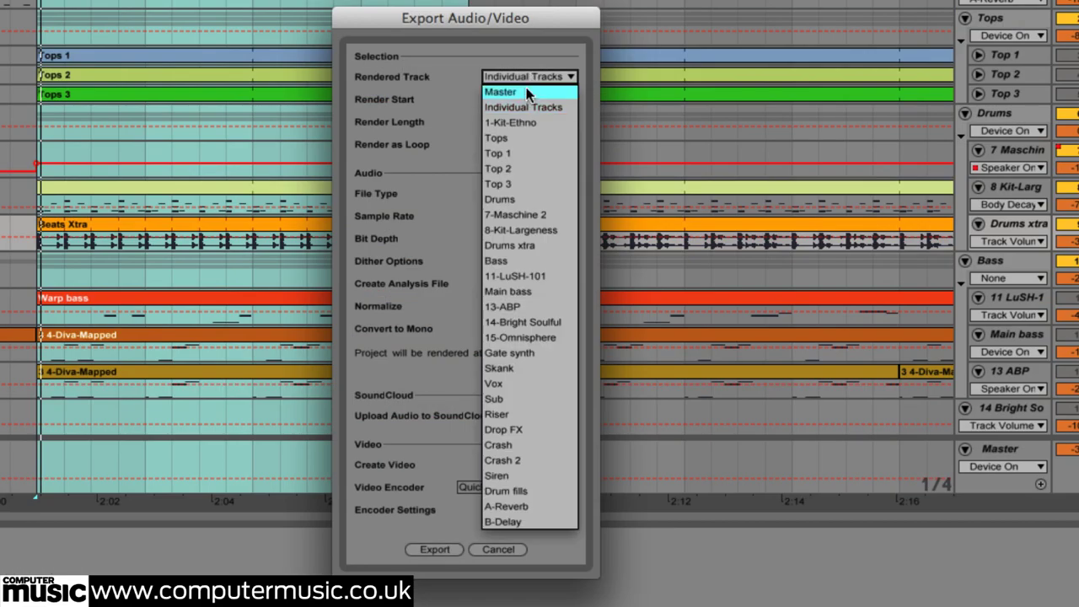
{"action": "left_click", "coordinate": [526, 91]}
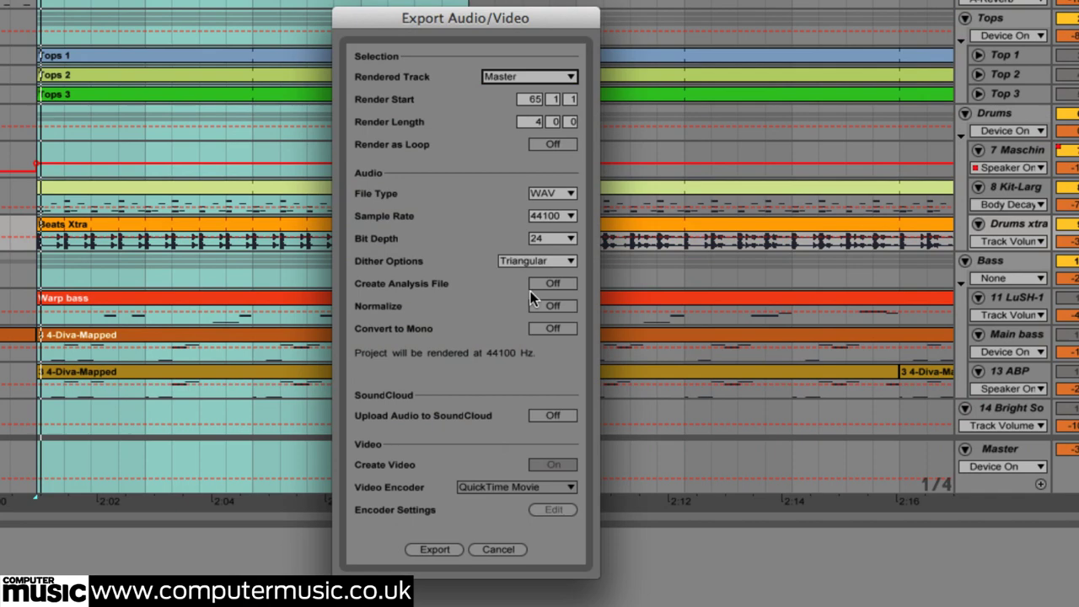
{"action": "left_click", "coordinate": [432, 549]}
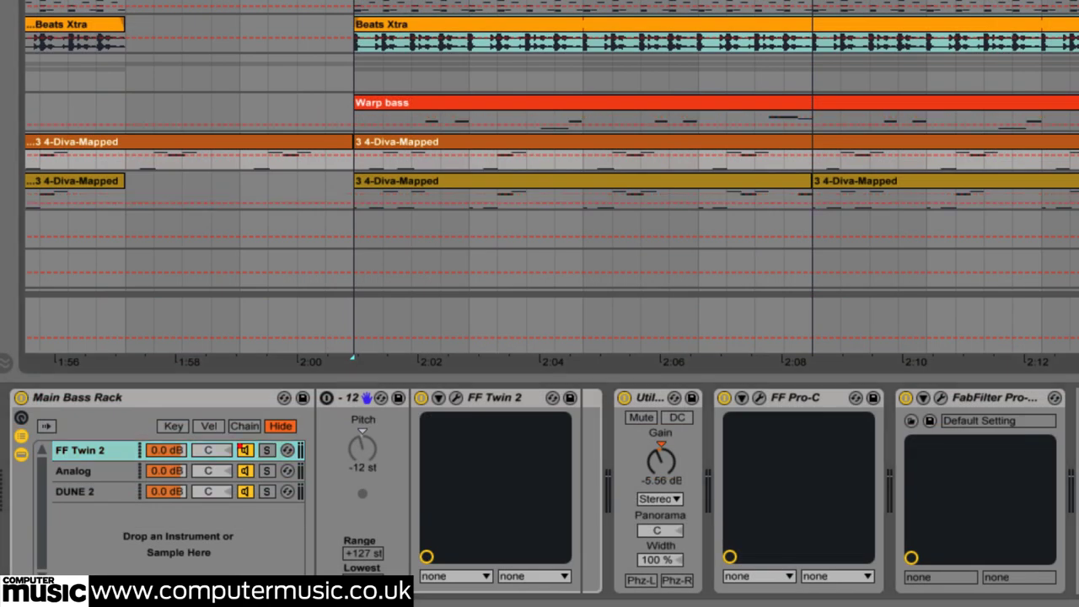
Step: Deactivate the DUNE 2 and Analog chains in the Main Bass Rack, play the part and start an audio export of the Main 1 section
{"action": "left_click", "coordinate": [246, 491]}
{"action": "left_click", "coordinate": [246, 471]}
{"action": "key", "text": "space"}
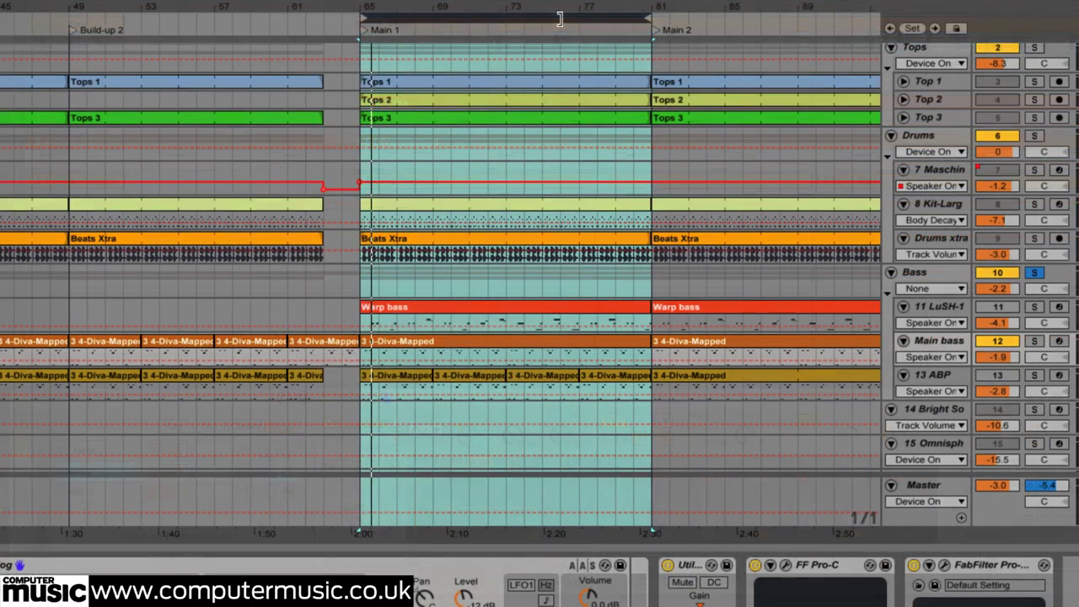
{"action": "key", "text": "ctrl+shift+r"}
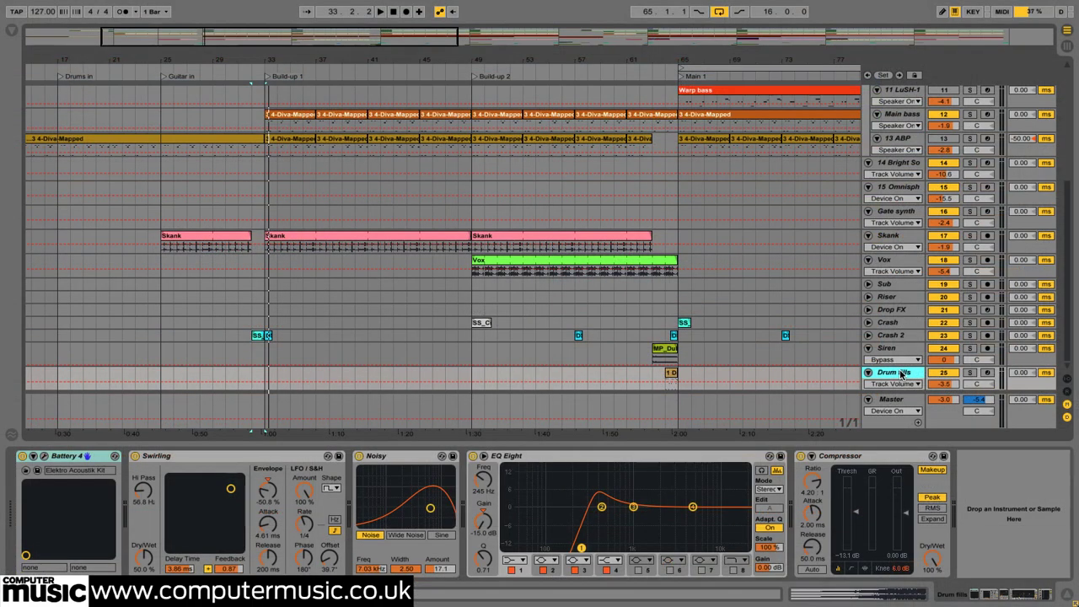
Step: Insert a MIDI track below Drum fills, unfold it and name it Spot FX
{"action": "key", "text": "ctrl+shift+t"}
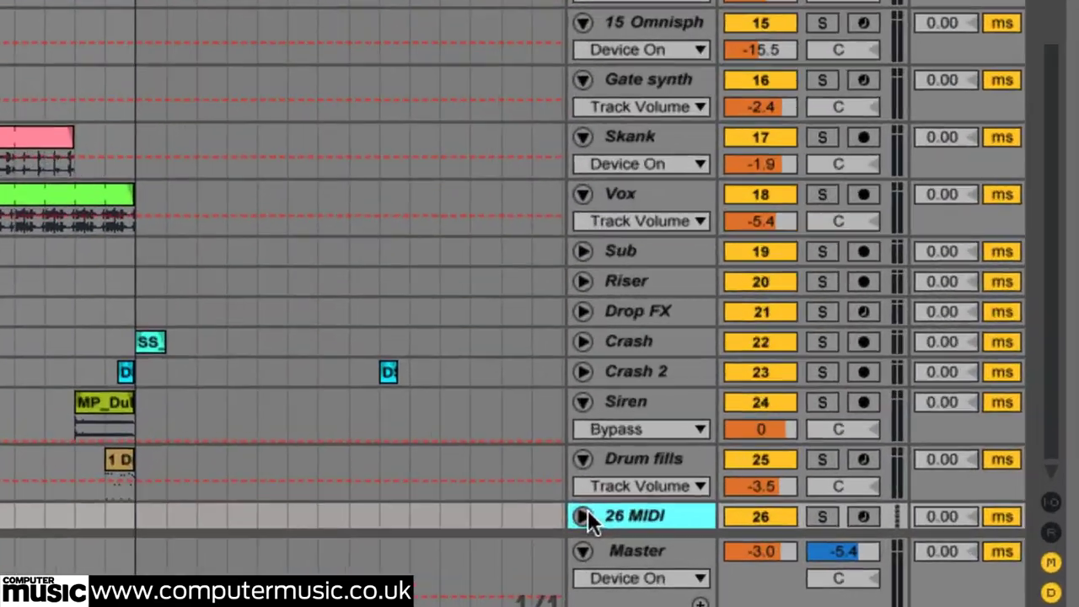
{"action": "left_click", "coordinate": [868, 385]}
{"action": "key", "text": "ctrl+r"}
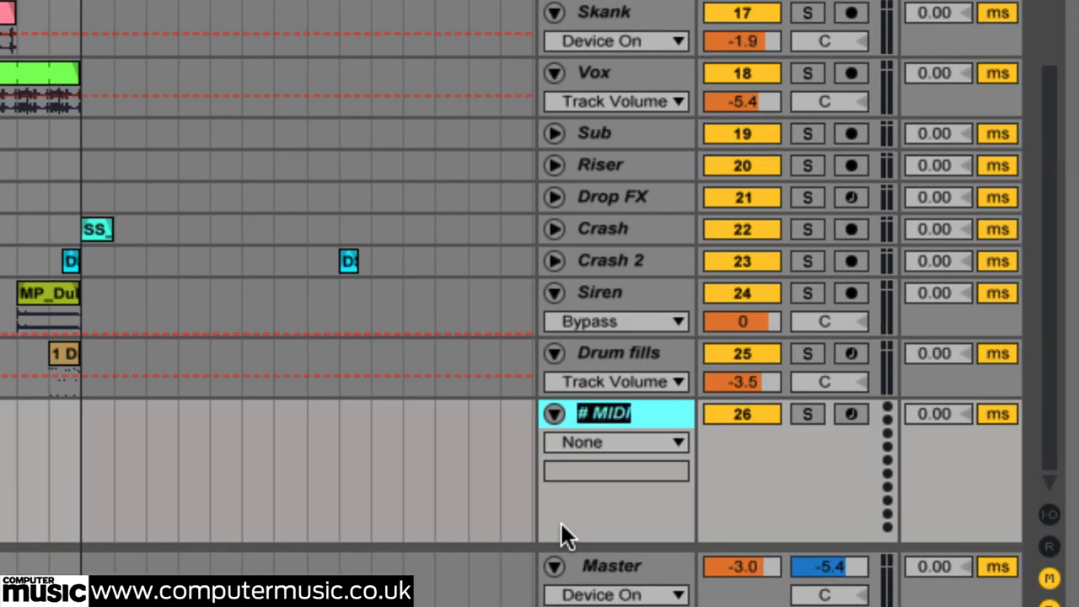
{"action": "type", "text": "Spot FX"}
{"action": "key", "text": "Return"}
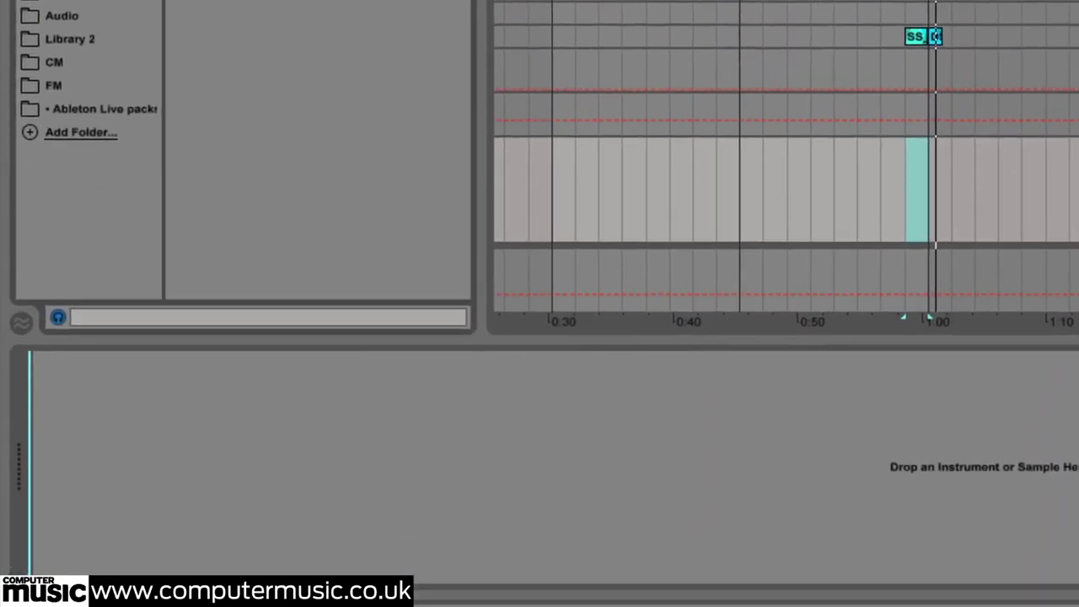
Step: Add an empty Drum Rack to the Spot FX track, hide the browser and bring the pads from E2 upwards into view
{"action": "double_click", "coordinate": [216, 3]}
{"action": "key", "text": "ctrl+alt+b"}
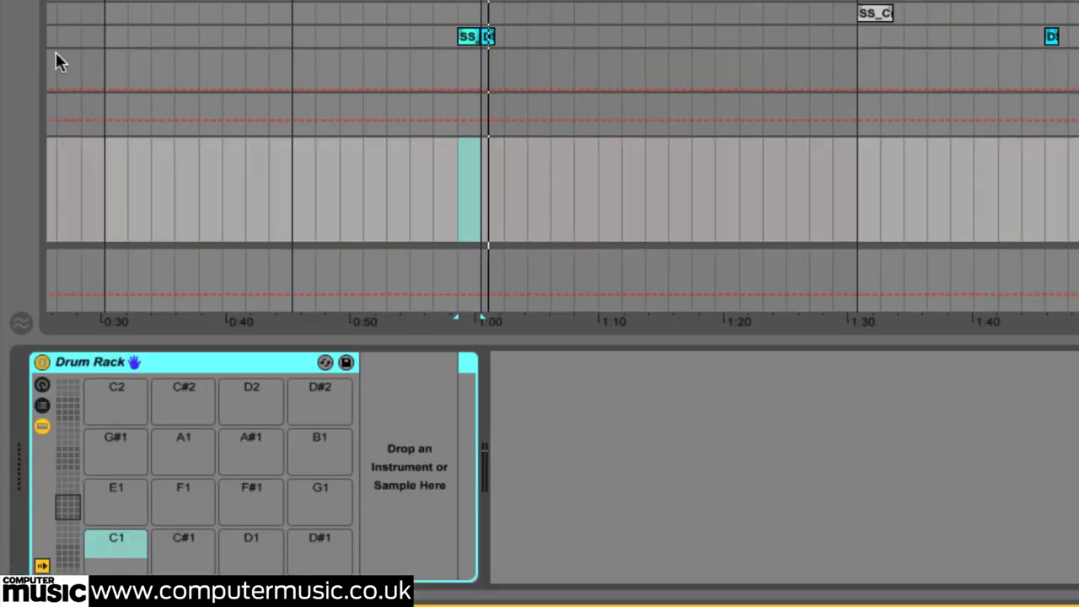
{"action": "left_click", "coordinate": [57, 508]}
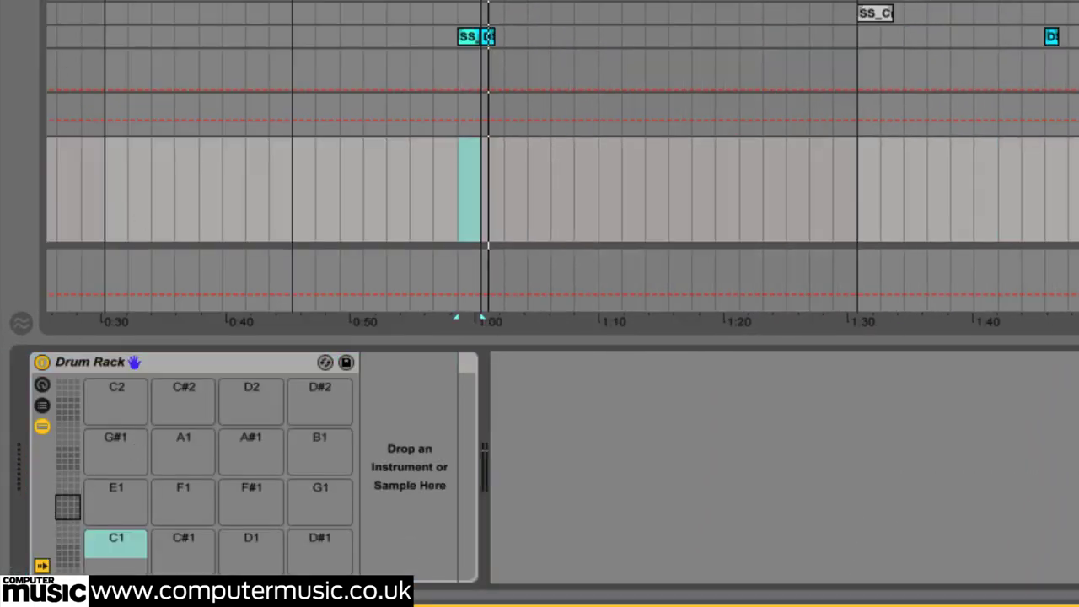
{"action": "left_click_drag", "start_coordinate": [57, 508], "coordinate": [56, 483]}
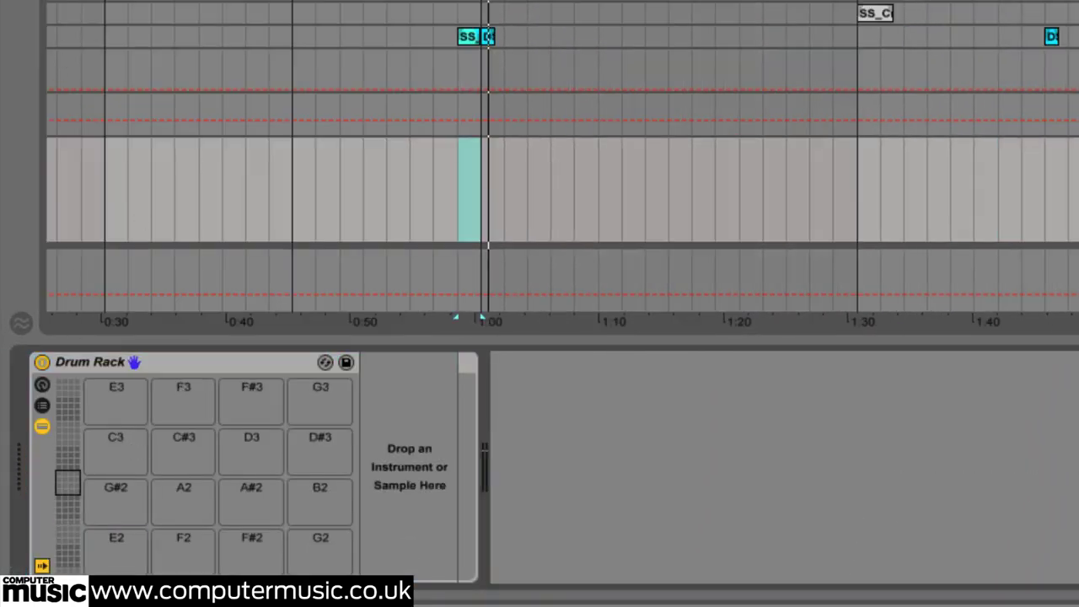
Step: Load the crash clips onto the Drum Rack pads E2, F2 and F#2, naming the first two Rev crash and Crash short
{"action": "left_click", "coordinate": [465, 35]}
{"action": "left_click", "coordinate": [117, 553]}
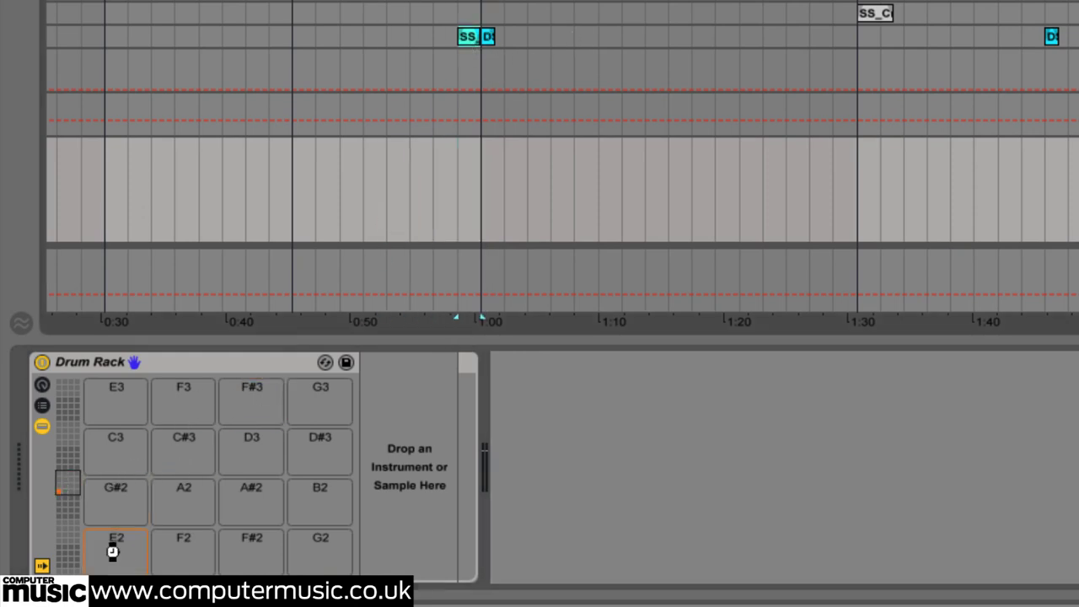
{"action": "left_click_drag", "start_coordinate": [138, 563], "coordinate": [142, 570]}
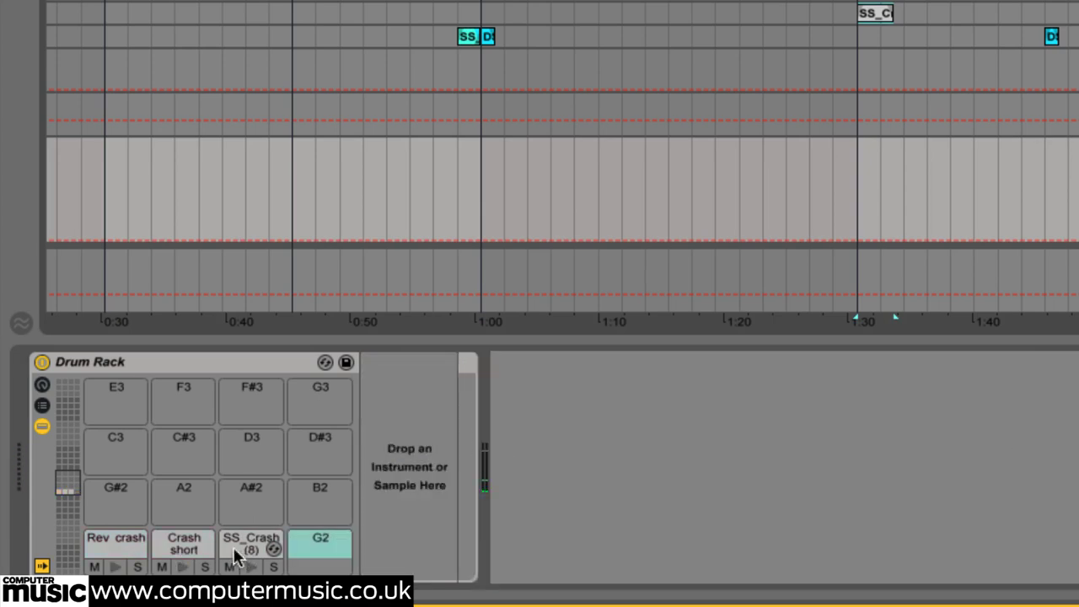
{"action": "left_click", "coordinate": [241, 537]}
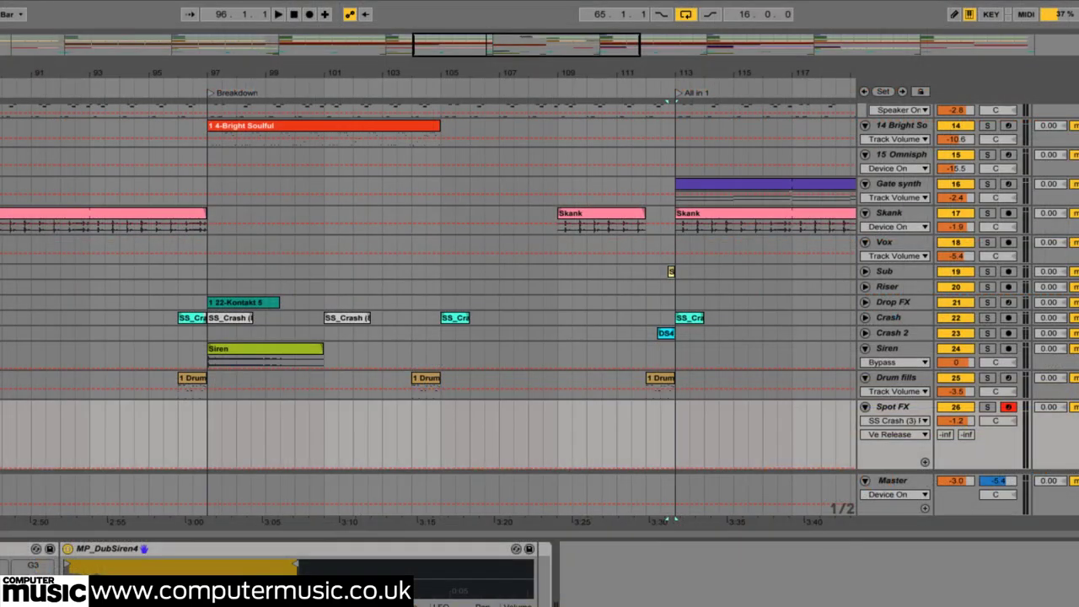
Step: Save a copy of the Live set as "Live Live CM Session" in the Live Live CM Project folder
{"action": "key", "text": "super+shift+s"}
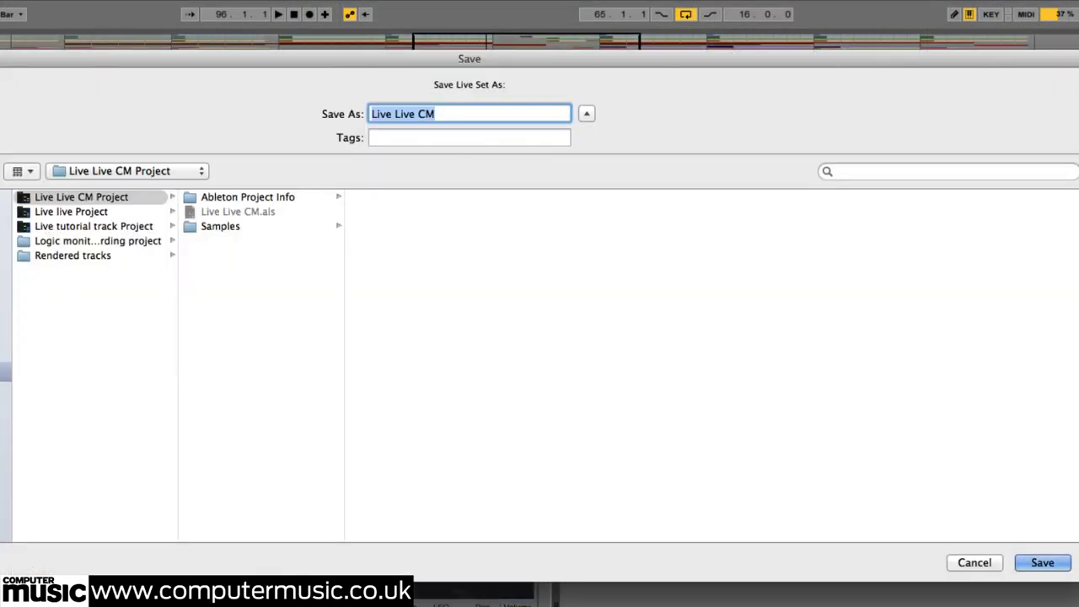
{"action": "key", "text": "Right"}
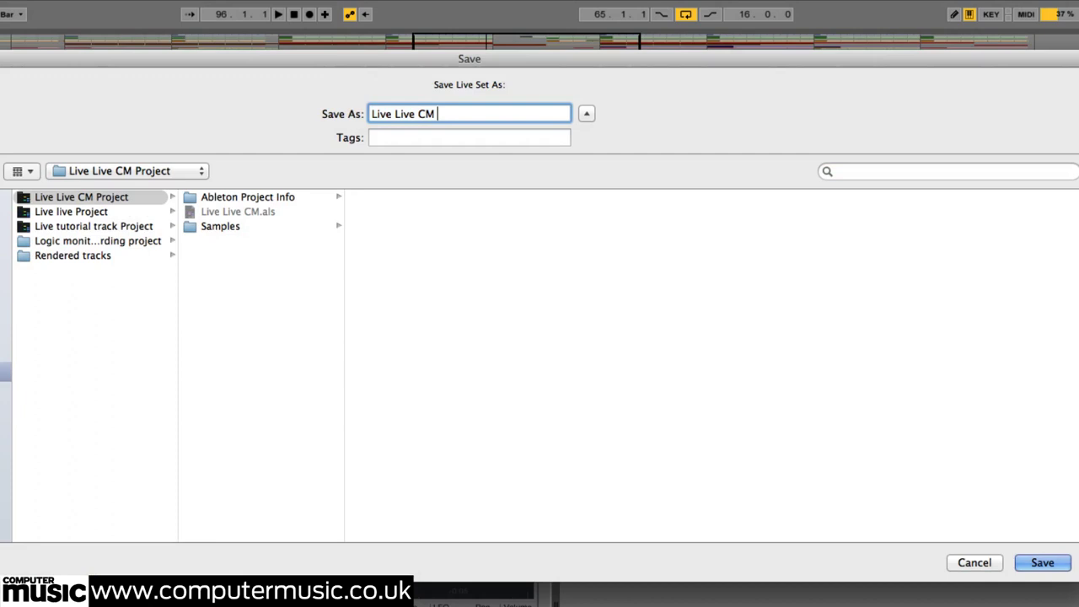
{"action": "type", "text": "Session"}
{"action": "key", "text": "Return"}
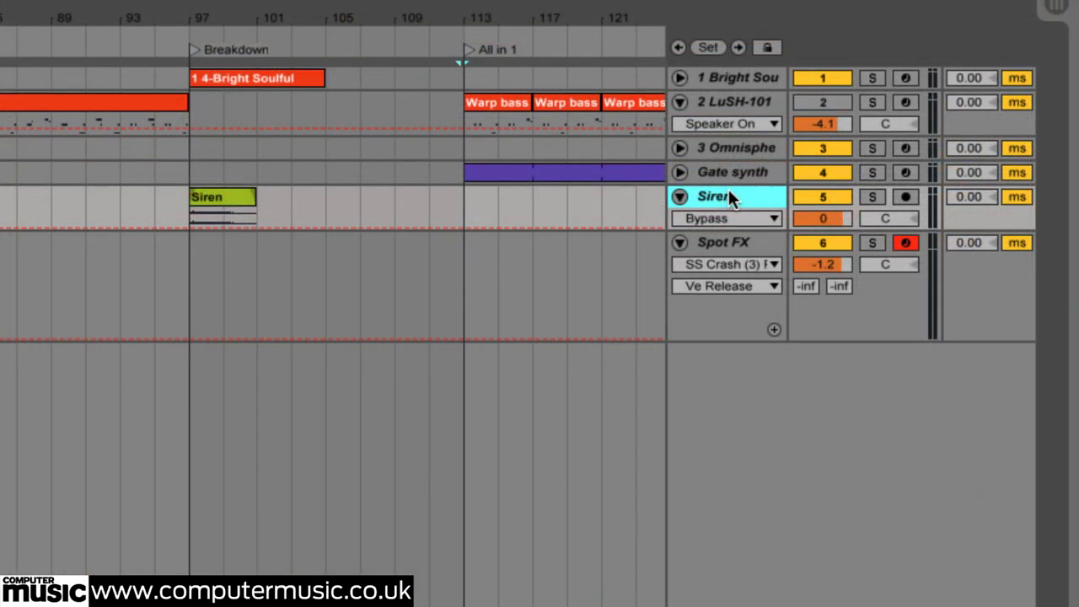
Step: Delete the Siren track from the arrangement
{"action": "key", "text": "Delete"}
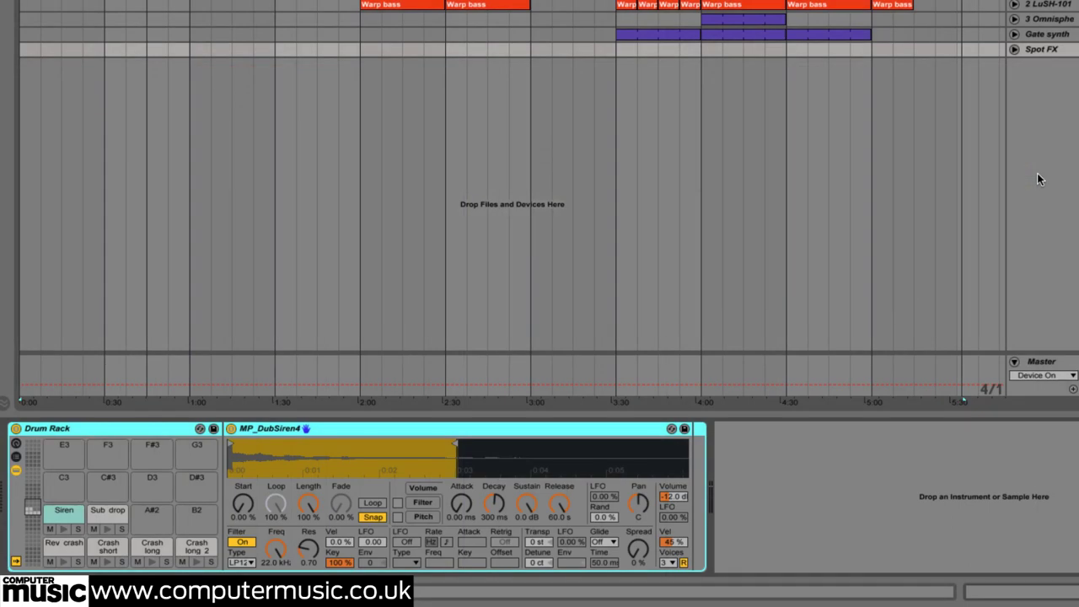
Step: Switch to Path Finder, add the selected WAV files to new audio tracks at the start of the Live arrangement, and fold all tracks
{"action": "key", "text": "super+Tab"}
{"action": "key", "text": "super+Tab"}
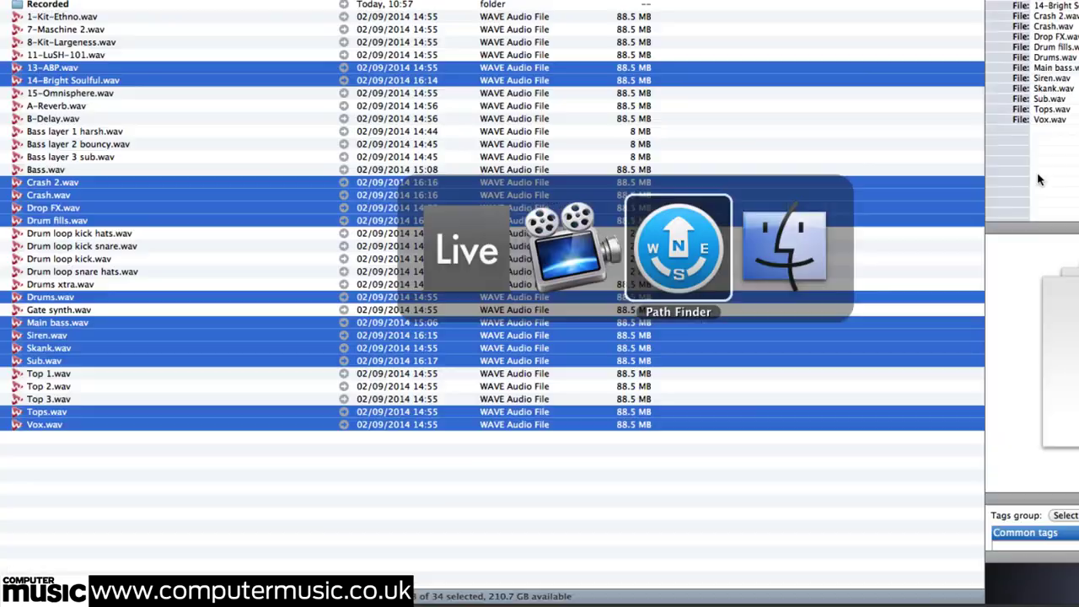
{"action": "key", "text": "super+Tab"}
{"action": "left_click_drag", "start_coordinate": [67, 72], "coordinate": [23, 73]}
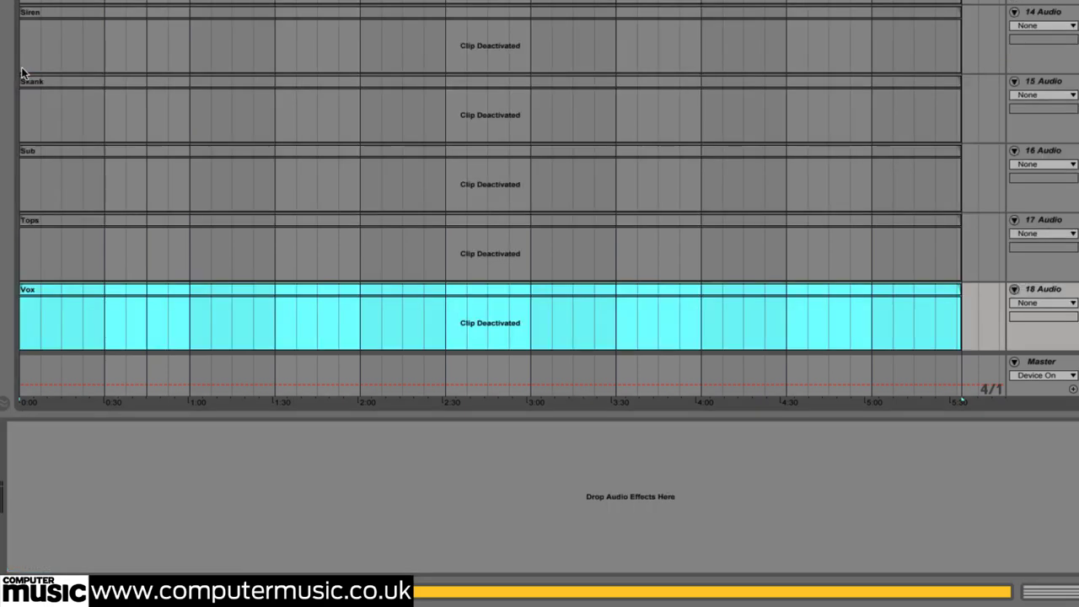
{"action": "left_click", "coordinate": [1014, 12], "text": "alt"}
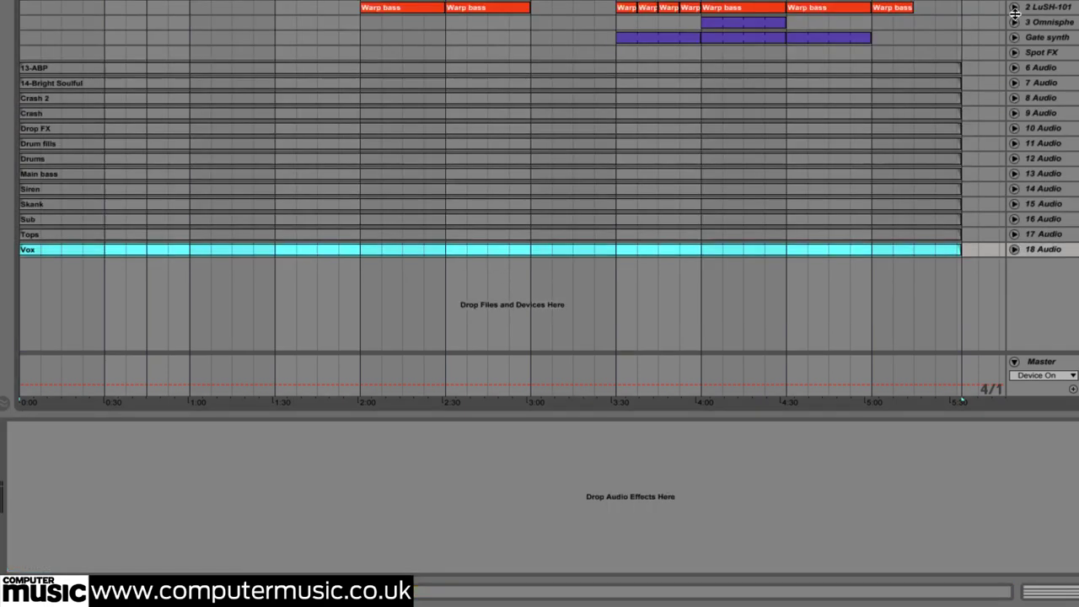
{"action": "left_click", "coordinate": [1046, 67]}
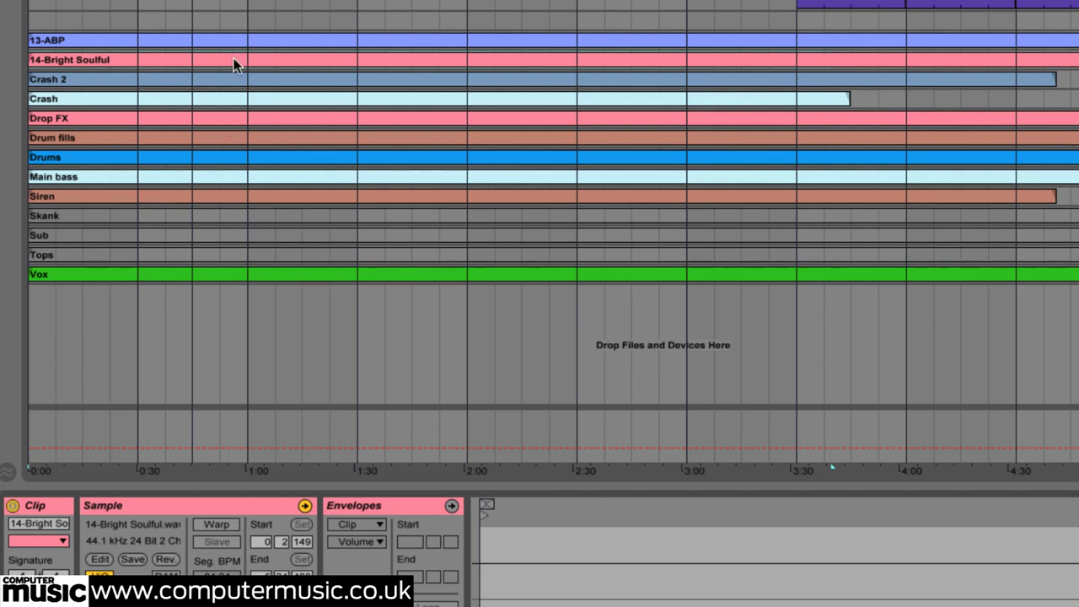
Step: Try shifting the 14-Bright Soulful clip along its track and undo the move
{"action": "left_click_drag", "start_coordinate": [253, 65], "coordinate": [293, 65]}
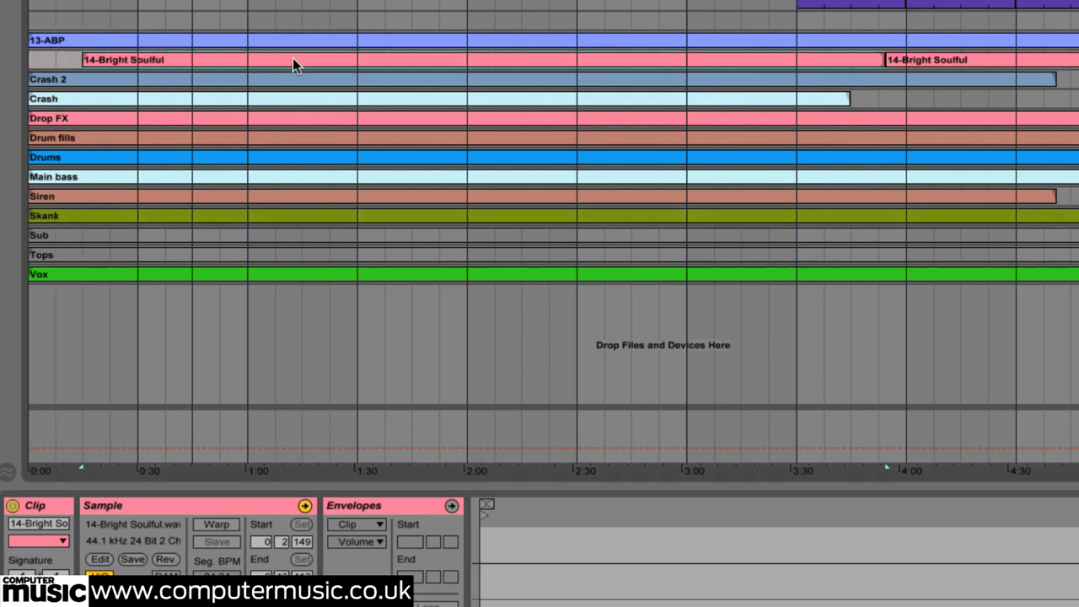
{"action": "key", "text": "ctrl+z"}
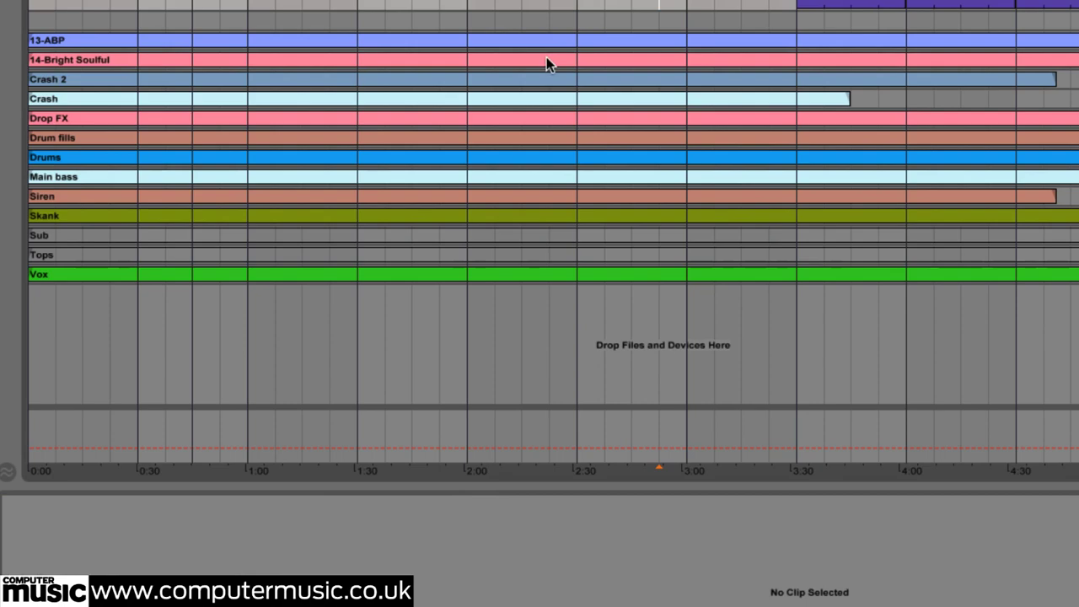
{"action": "left_click_drag", "start_coordinate": [546, 61], "coordinate": [609, 67]}
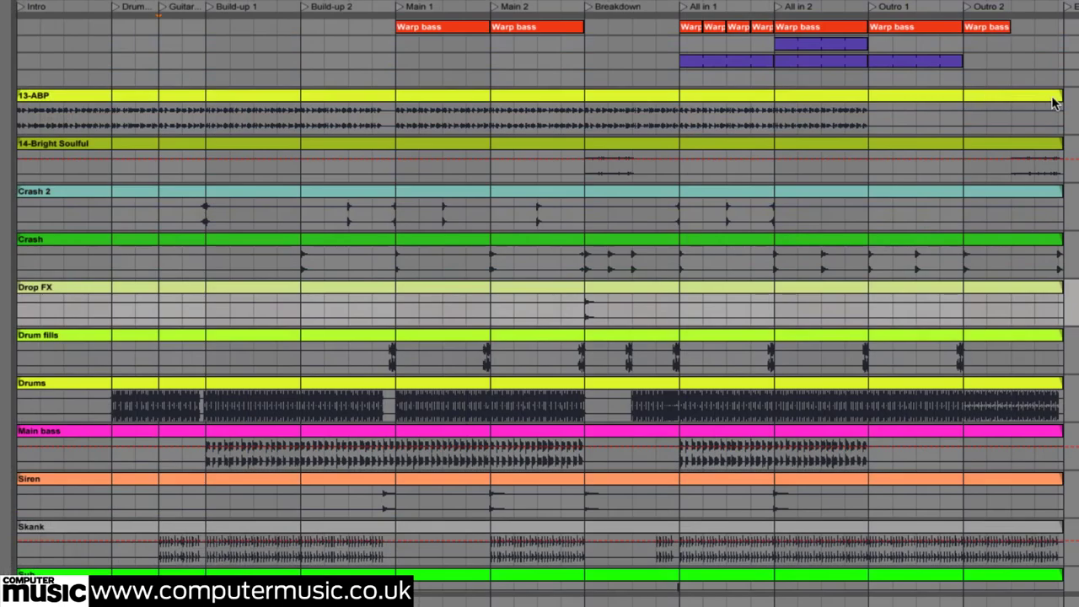
Step: Trim the end of the 13-ABP clip to Outro 1 and the start of the 14-Bright Soulful clip to Breakdown
{"action": "left_click", "coordinate": [1053, 101]}
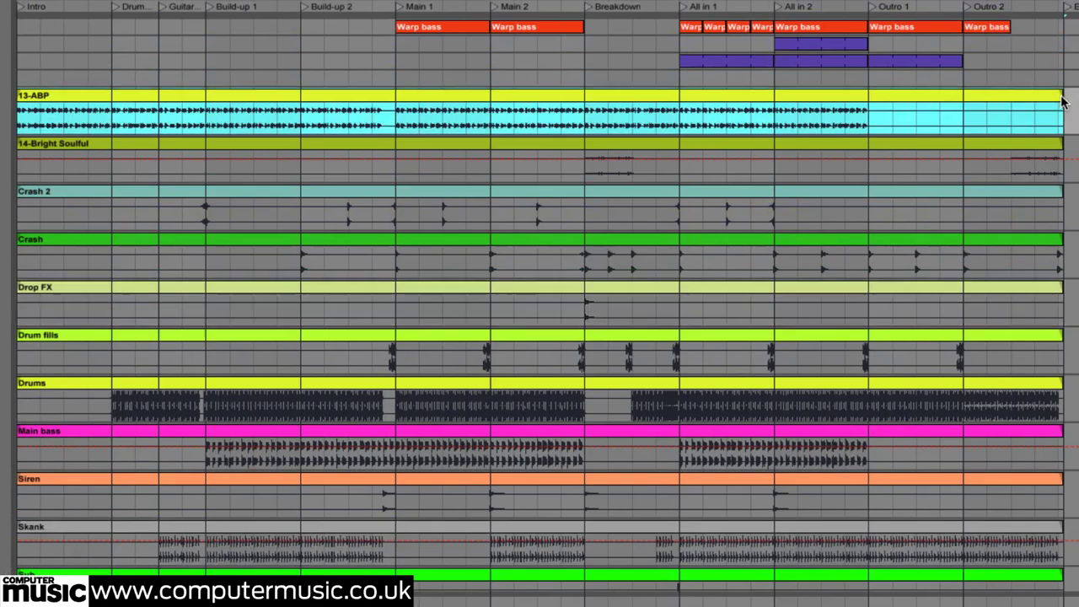
{"action": "left_click_drag", "start_coordinate": [1061, 94], "coordinate": [869, 112]}
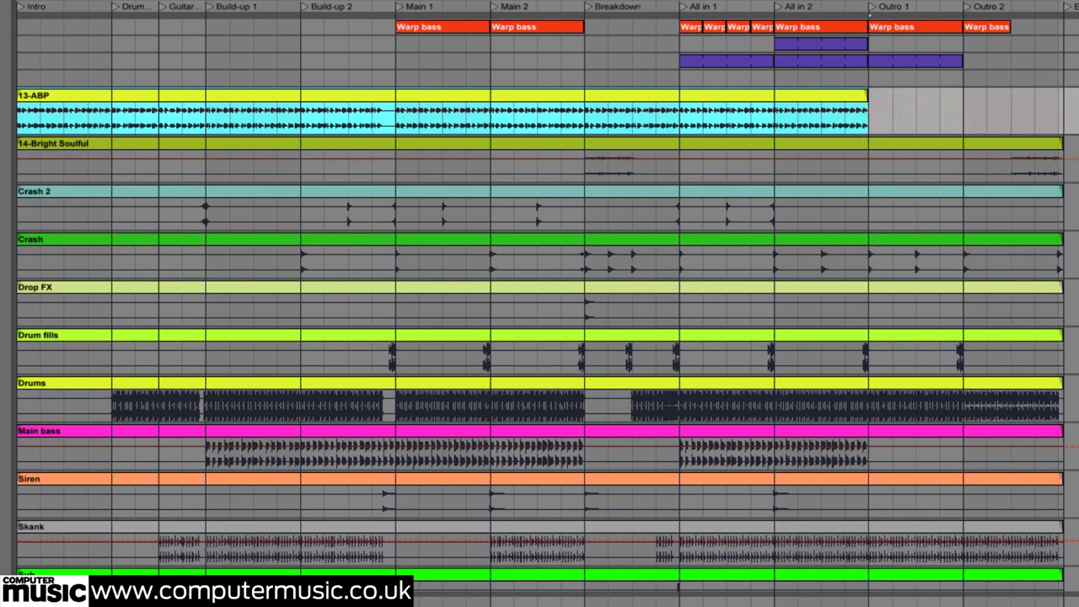
{"action": "left_click_drag", "start_coordinate": [22, 145], "coordinate": [631, 143]}
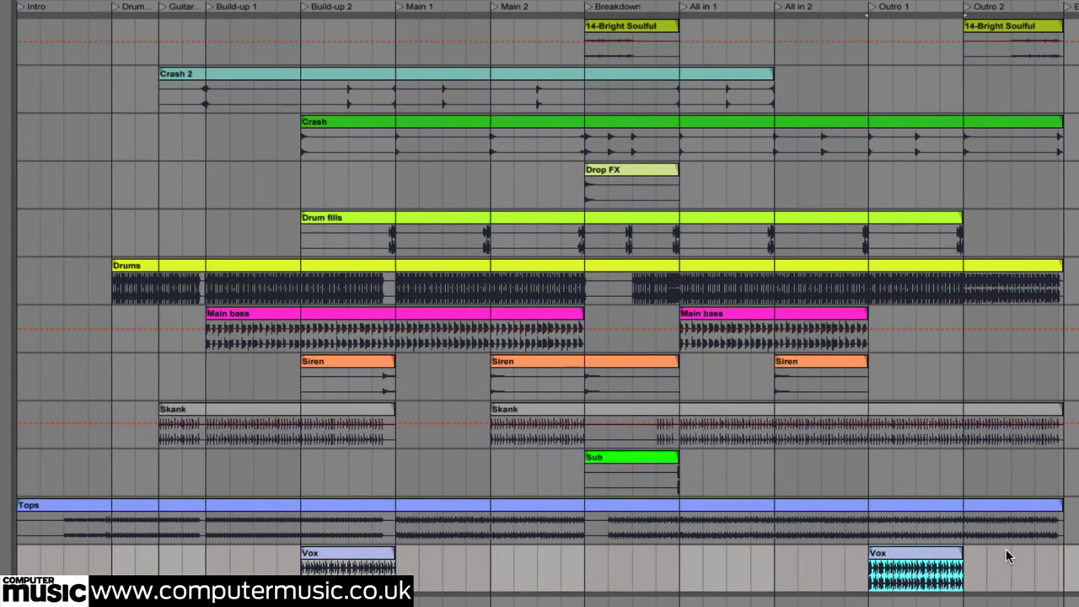
Step: Play the arrangement from the Main 2 locator and set the Master track's volume to -3
{"action": "left_click", "coordinate": [496, 10]}
{"action": "key", "text": "space"}
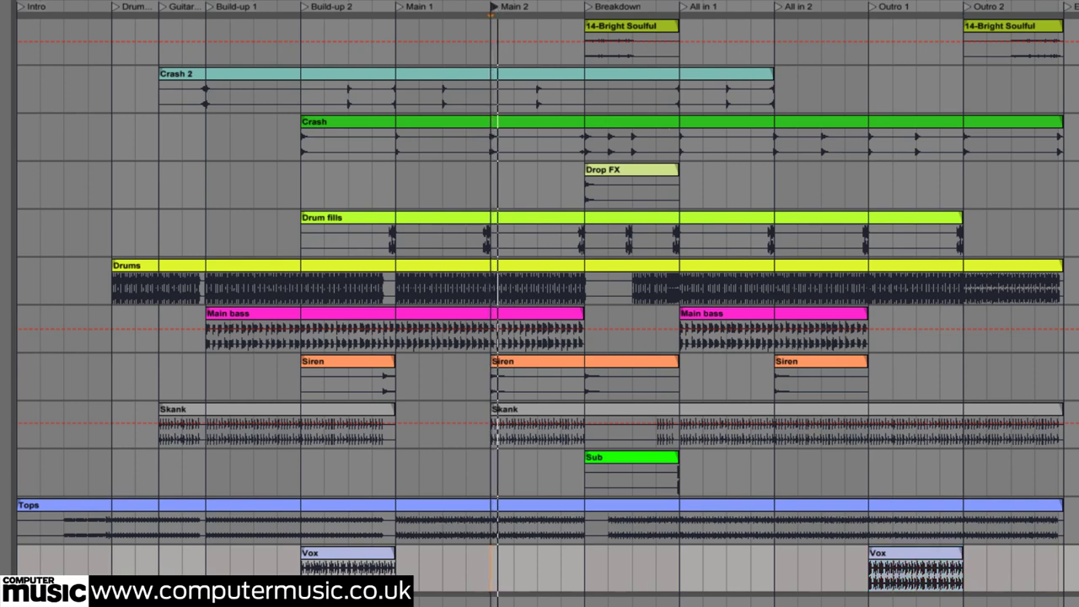
{"action": "key", "text": "shift+Tab"}
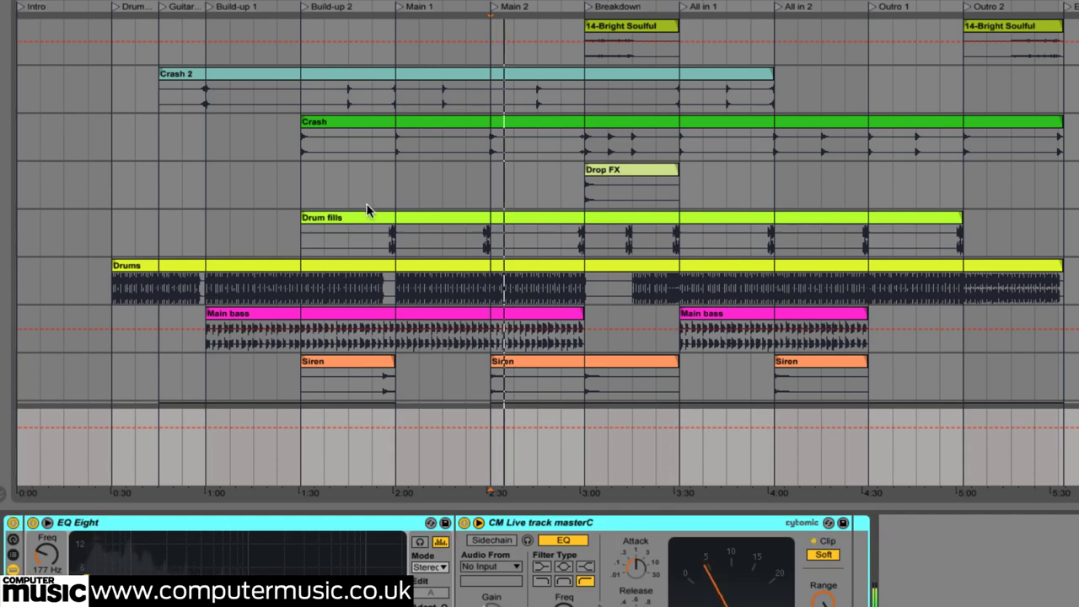
{"action": "scroll", "coordinate": [366, 203], "scroll_direction": "up", "scroll_amount": 3}
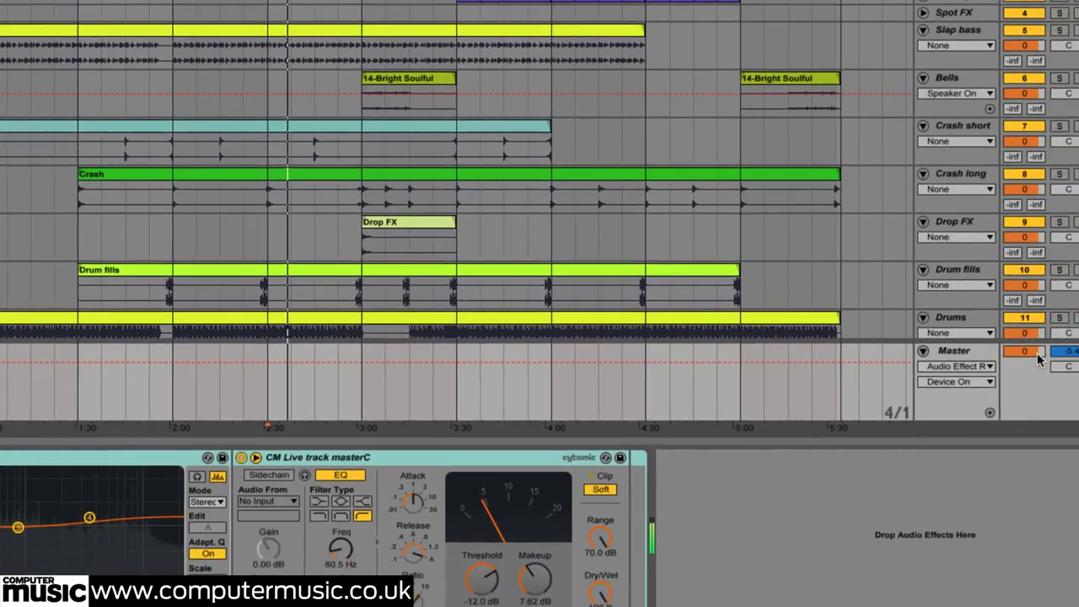
{"action": "type", "text": "-3"}
{"action": "key", "text": "Return"}
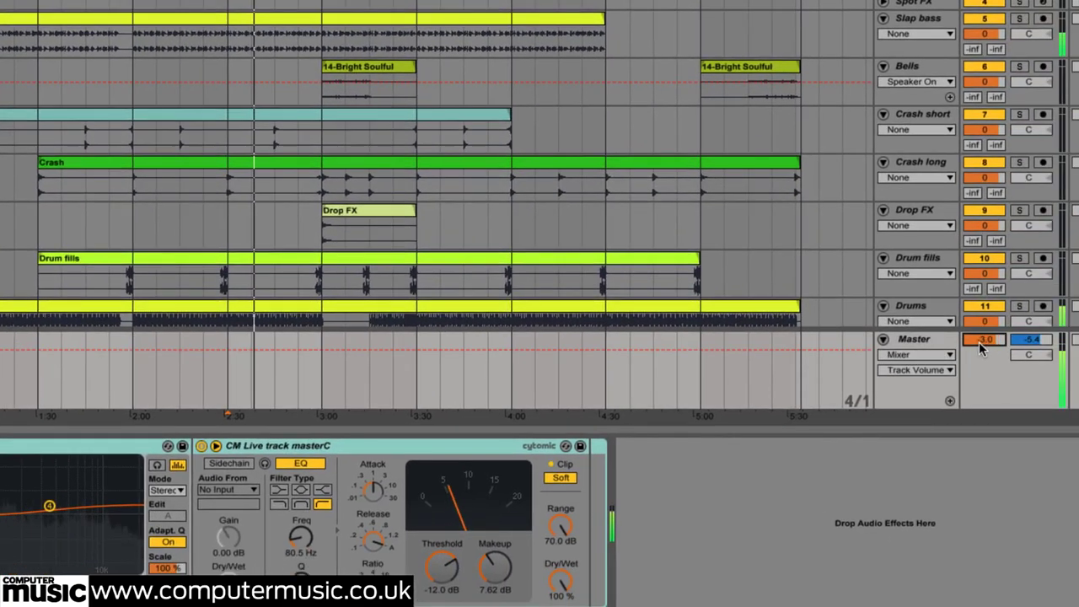
Step: Load the Sub clip onto pad A2 of the Spot FX Drum Rack and name the pad Sub drop
{"action": "scroll", "coordinate": [622, 241], "scroll_direction": "down", "scroll_amount": 8}
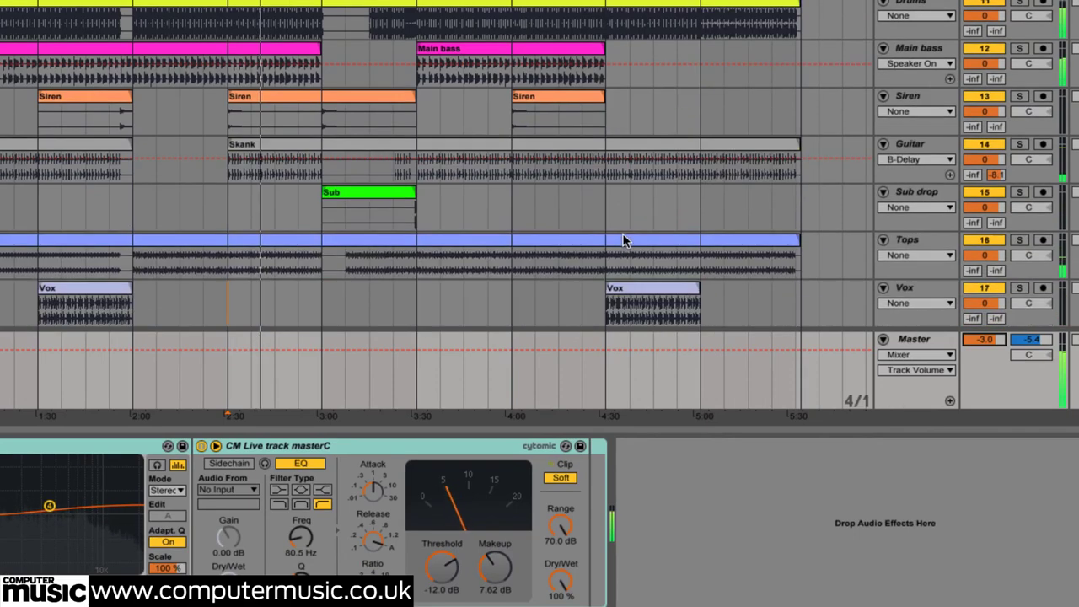
{"action": "scroll", "coordinate": [623, 242], "scroll_direction": "up", "scroll_amount": 8}
{"action": "scroll", "coordinate": [622, 241], "scroll_direction": "down", "scroll_amount": 4}
{"action": "scroll", "coordinate": [623, 239], "scroll_direction": "down", "scroll_amount": 4}
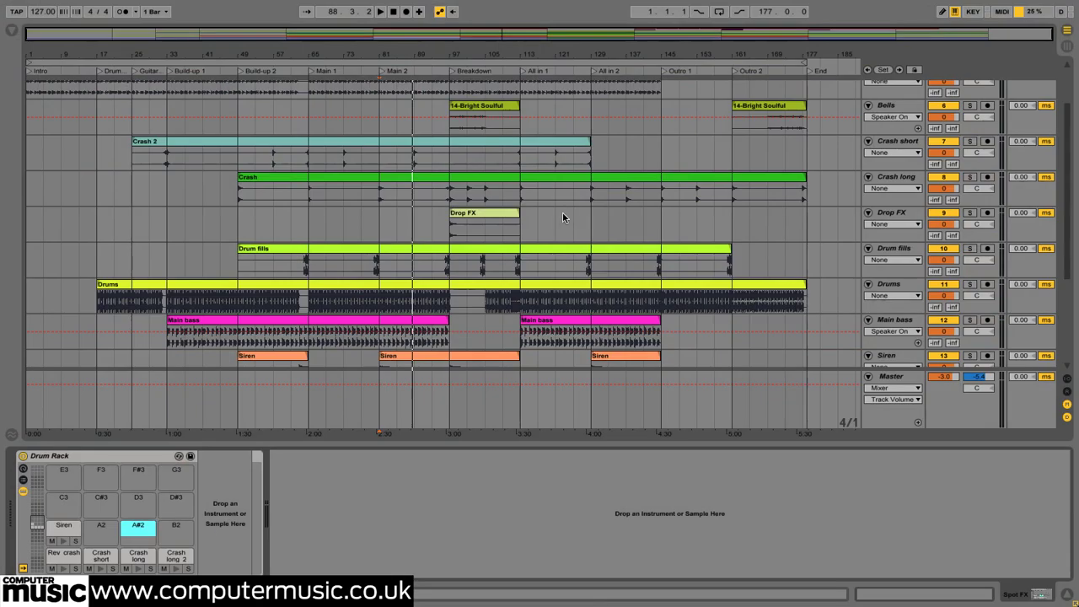
{"action": "scroll", "coordinate": [563, 212], "scroll_direction": "down", "scroll_amount": 5}
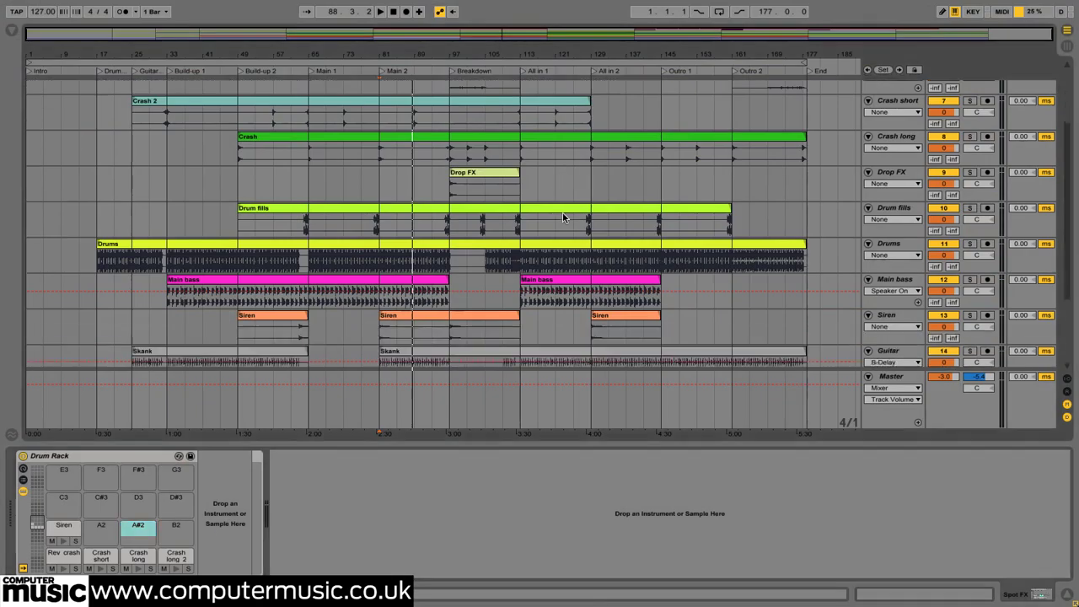
{"action": "left_click", "coordinate": [487, 270]}
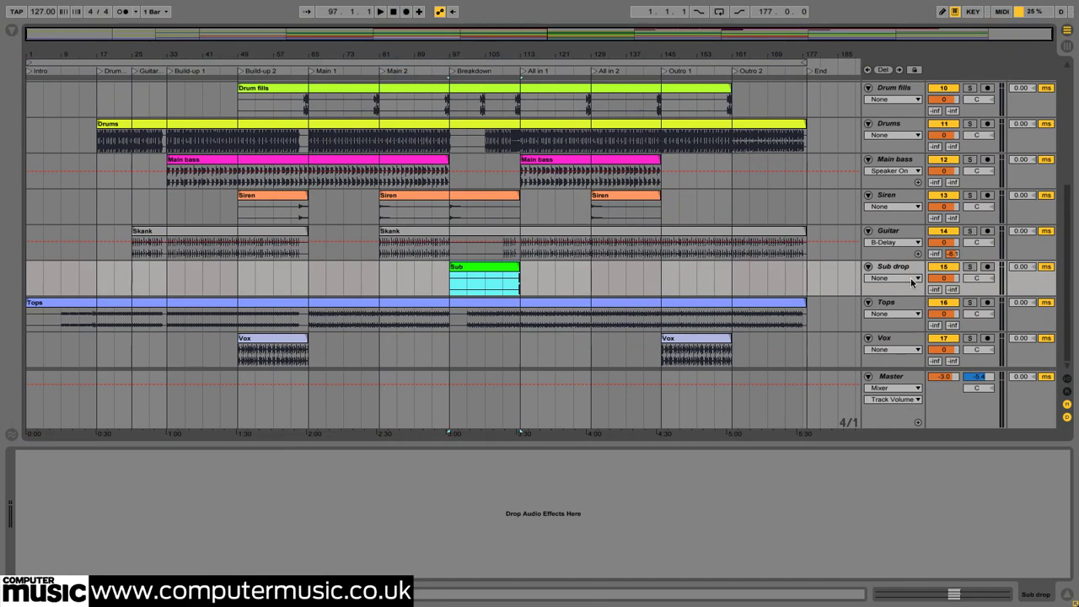
{"action": "scroll", "coordinate": [907, 166], "scroll_direction": "up", "scroll_amount": 5}
{"action": "left_click", "coordinate": [902, 126]}
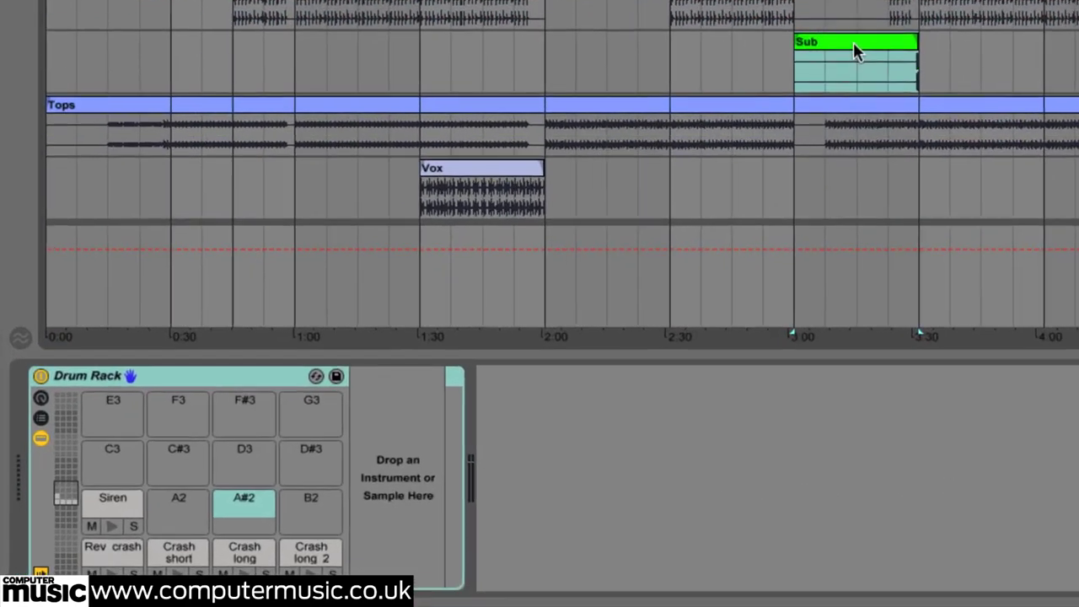
{"action": "left_click_drag", "start_coordinate": [476, 275], "coordinate": [135, 511]}
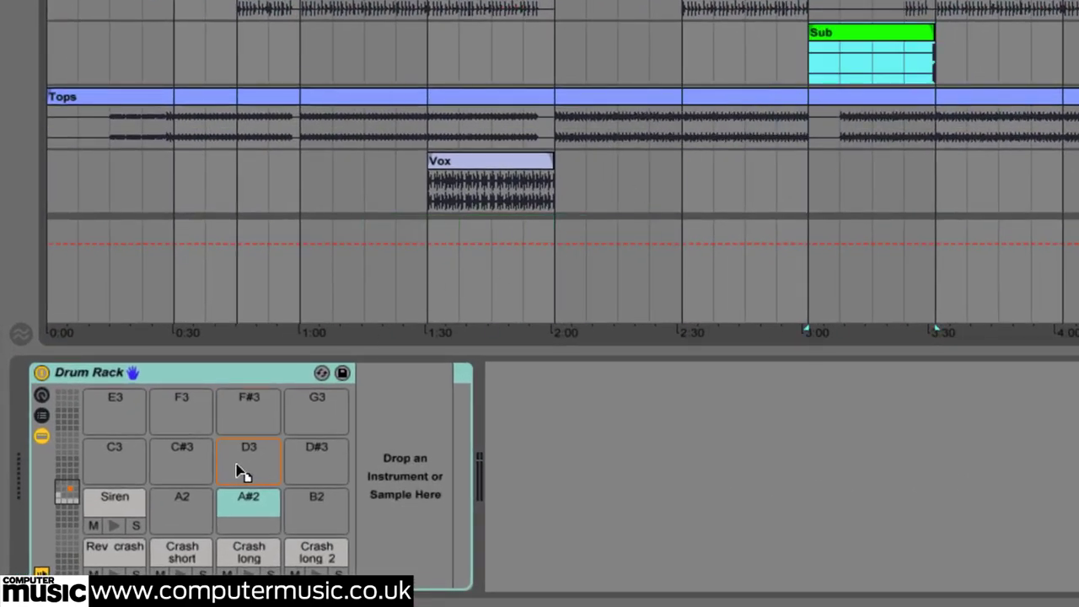
{"action": "left_click_drag", "start_coordinate": [240, 472], "coordinate": [169, 513]}
{"action": "left_click", "coordinate": [177, 505]}
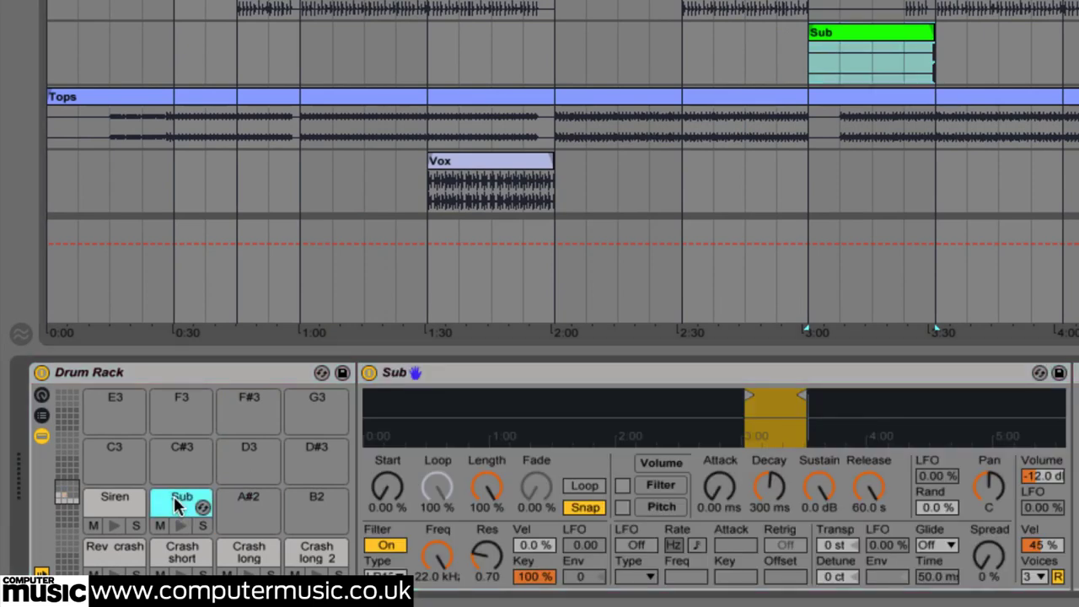
{"action": "type", "text": "rop"}
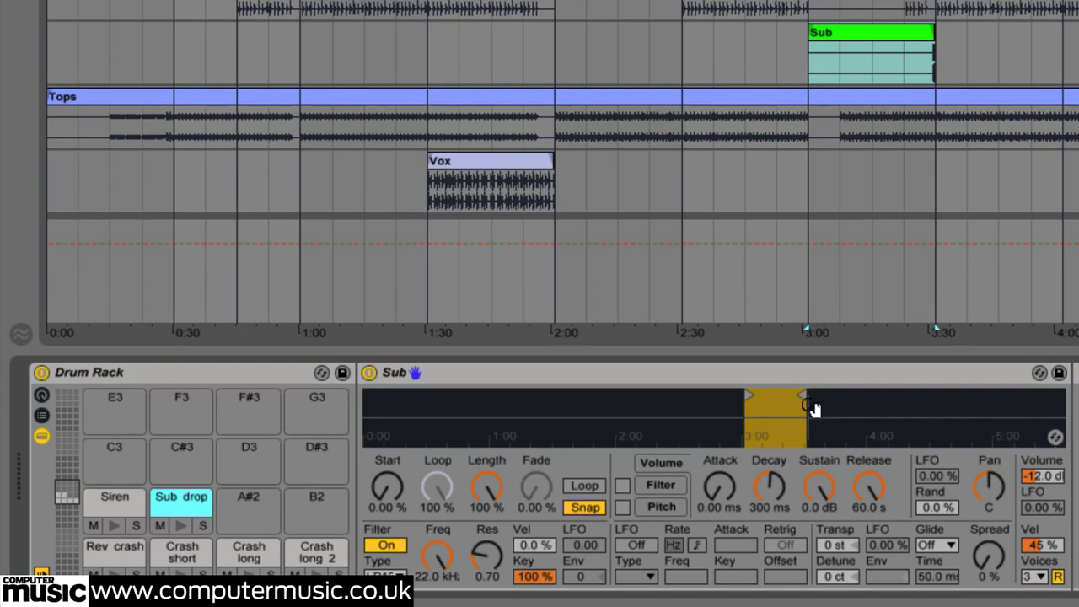
Step: Move the Sub drop sample's start to where its waveform begins, just after 3:31, and audition the pad
{"action": "left_click_drag", "start_coordinate": [812, 409], "coordinate": [801, 497]}
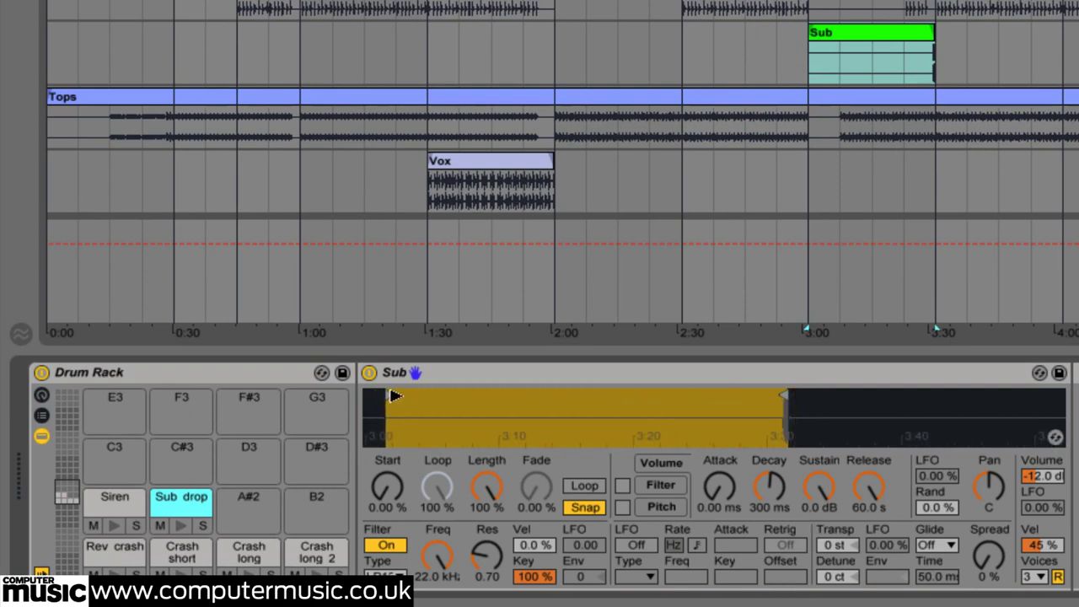
{"action": "mouse_move", "coordinate": [395, 396]}
{"action": "left_mouse_down"}
{"action": "mouse_move", "coordinate": [778, 409]}
{"action": "mouse_move", "coordinate": [792, 434]}
{"action": "mouse_move", "coordinate": [764, 422]}
{"action": "mouse_move", "coordinate": [766, 470]}
{"action": "mouse_move", "coordinate": [622, 409]}
{"action": "mouse_move", "coordinate": [781, 388]}
{"action": "mouse_move", "coordinate": [776, 577]}
{"action": "left_mouse_up"}
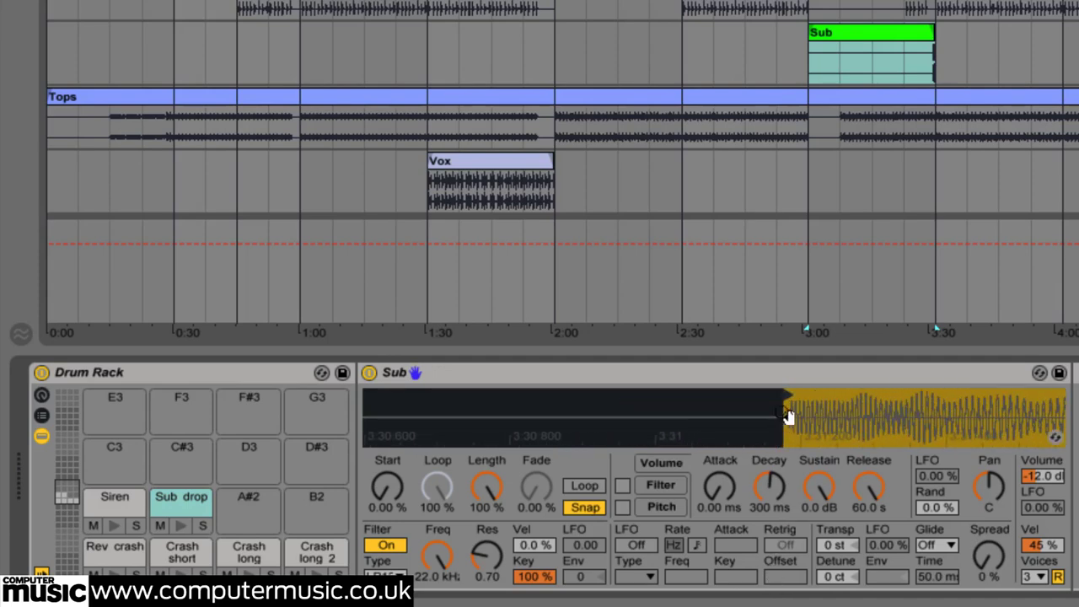
{"action": "left_click_drag", "start_coordinate": [783, 393], "coordinate": [786, 392]}
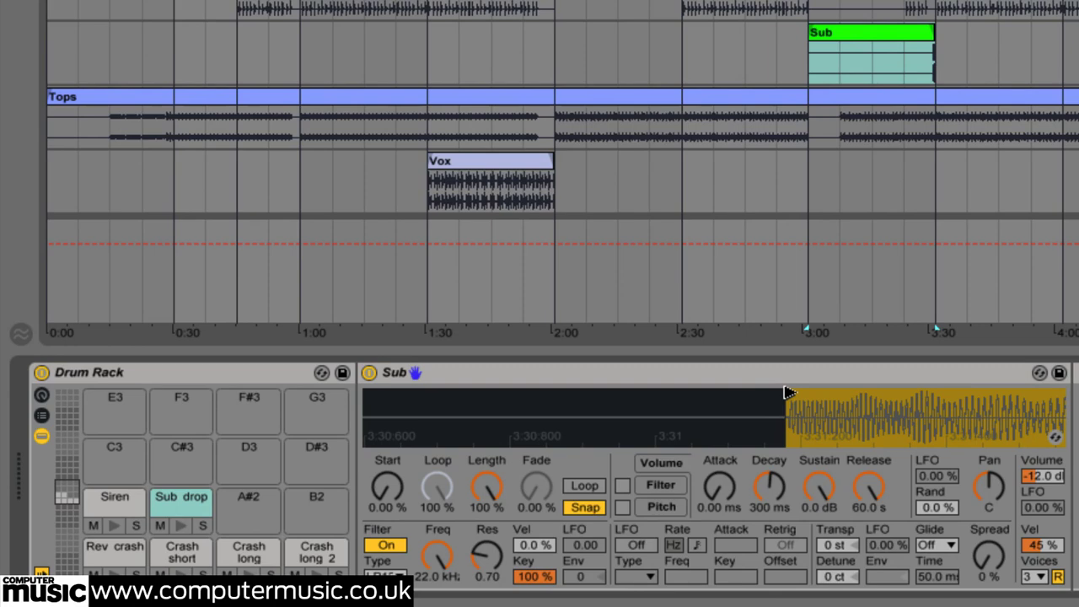
{"action": "left_click", "coordinate": [182, 526]}
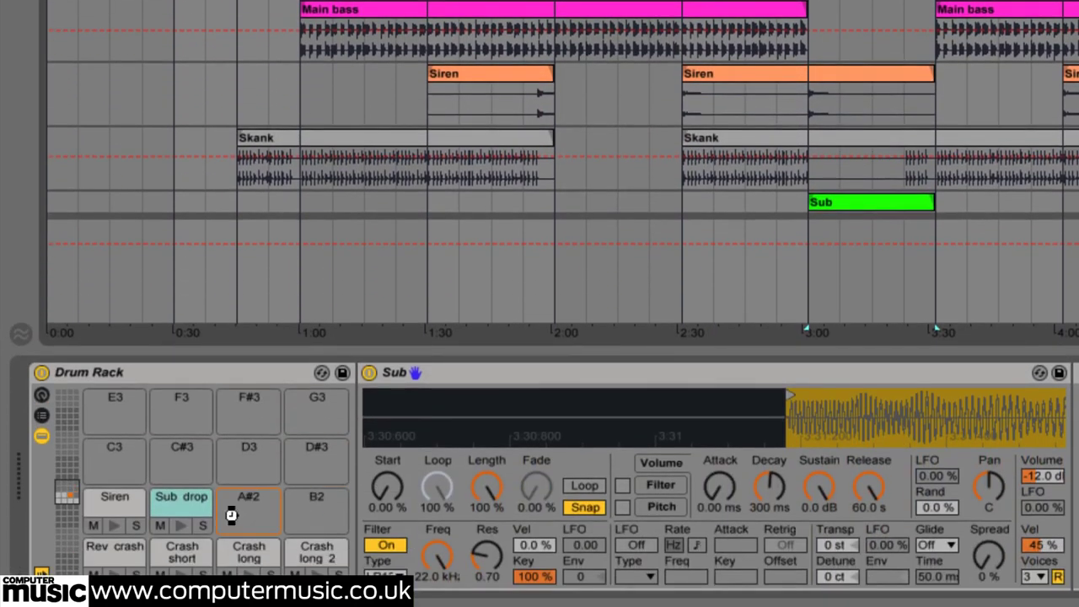
Step: Load the Drop FX clip onto Drum Rack pad A#2 and audition it
{"action": "left_click_drag", "start_coordinate": [232, 515], "coordinate": [232, 512]}
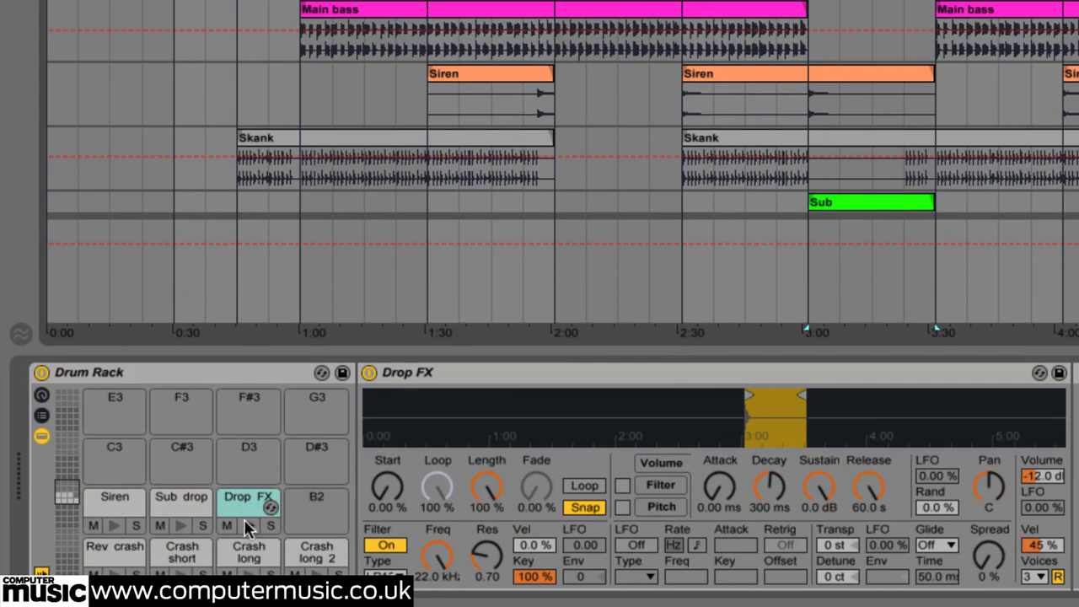
{"action": "left_click", "coordinate": [246, 522]}
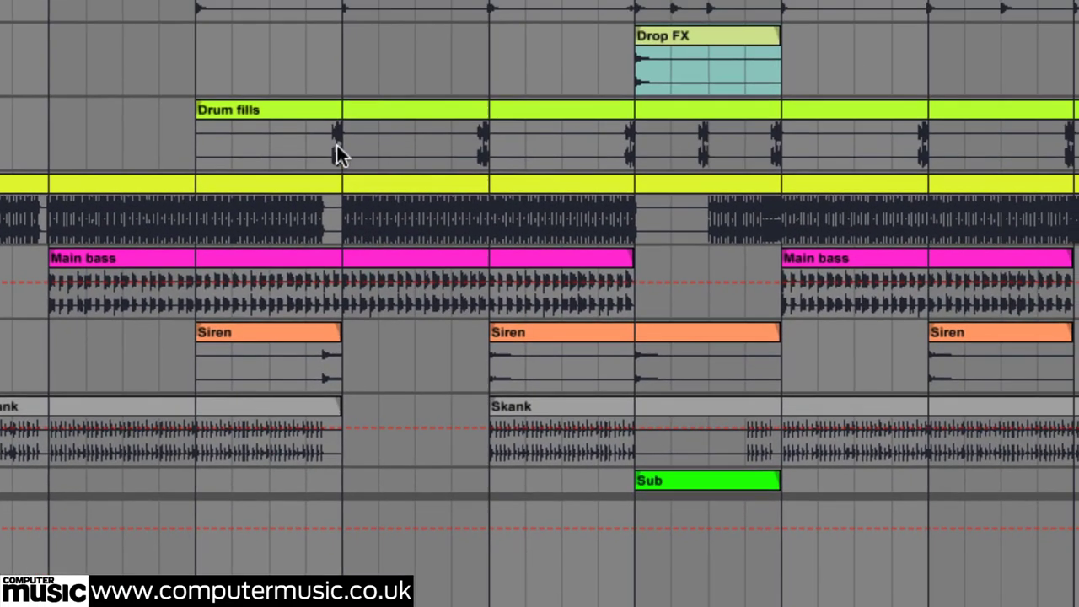
Step: Select the single drum fill leading into Main 1 on the Drum fills track and load it onto Drum Rack pad C3
{"action": "left_click", "coordinate": [337, 145]}
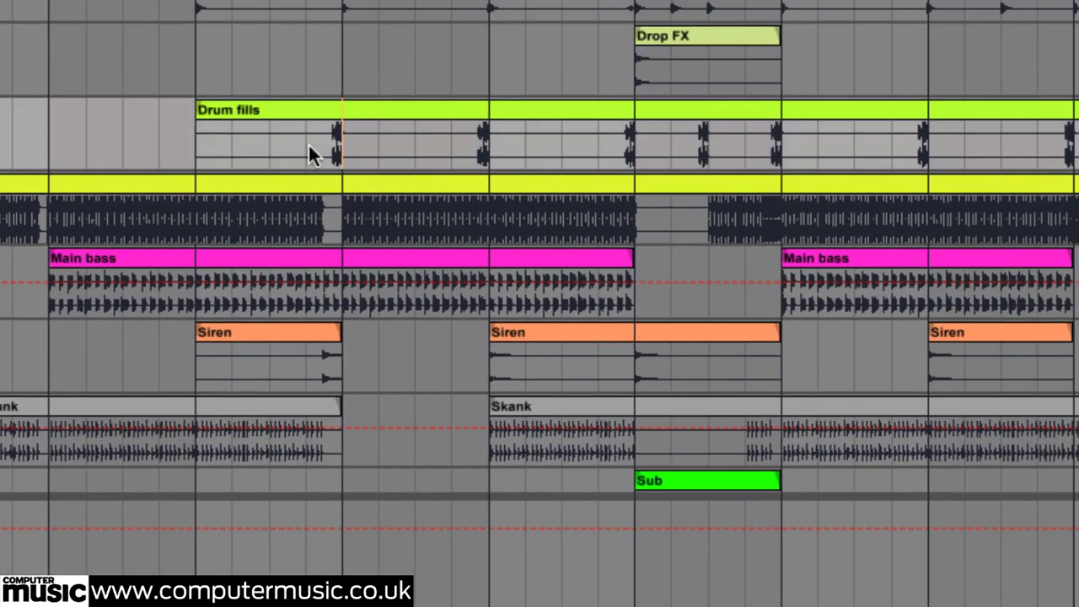
{"action": "left_click_drag", "start_coordinate": [307, 144], "coordinate": [332, 147]}
{"action": "scroll", "coordinate": [882, 72], "scroll_direction": "up", "scroll_amount": 3}
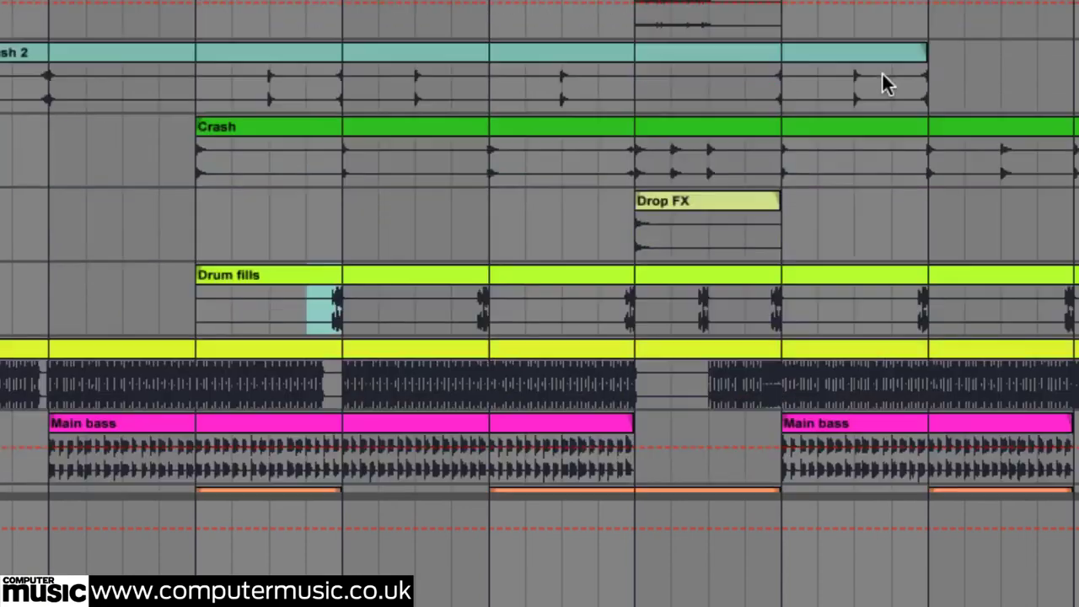
{"action": "scroll", "coordinate": [740, 91], "scroll_direction": "down", "scroll_amount": 5}
{"action": "scroll", "coordinate": [737, 98], "scroll_direction": "up", "scroll_amount": 6}
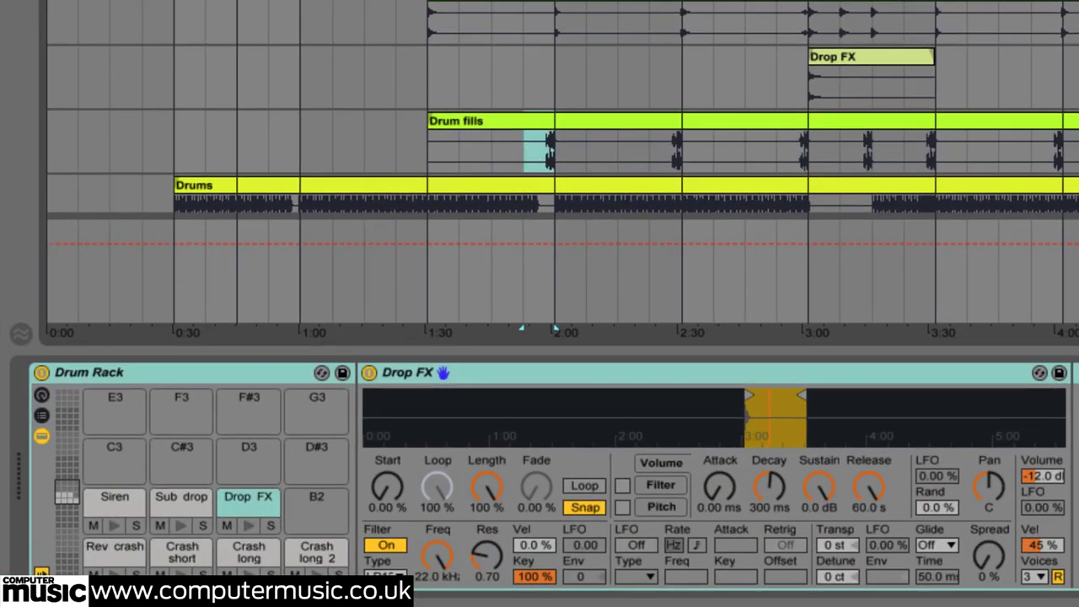
{"action": "left_click_drag", "start_coordinate": [554, 3], "coordinate": [579, 17]}
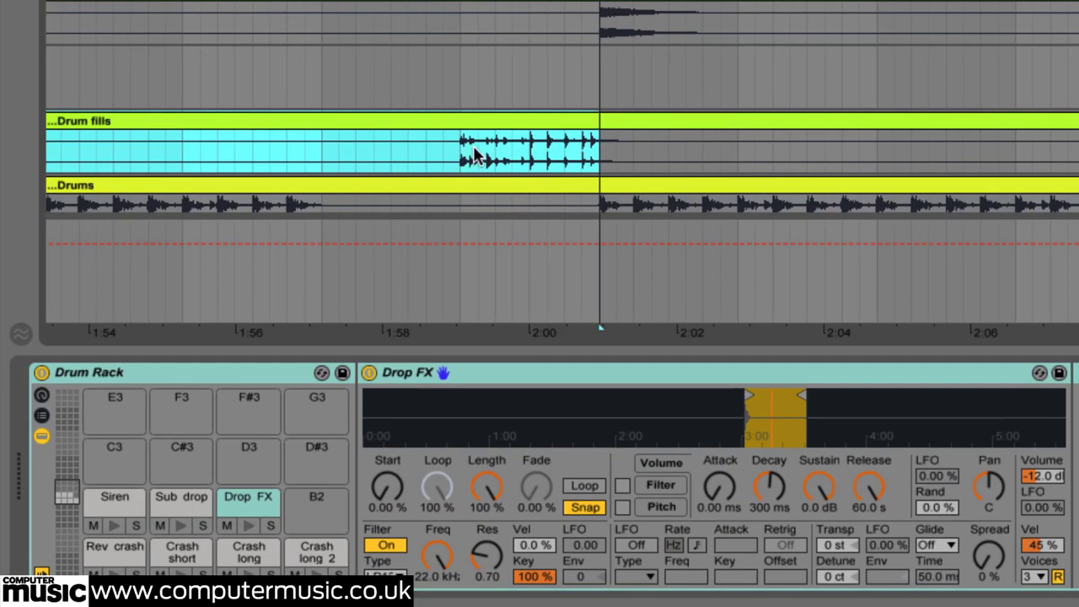
{"action": "left_click_drag", "start_coordinate": [462, 152], "coordinate": [595, 172]}
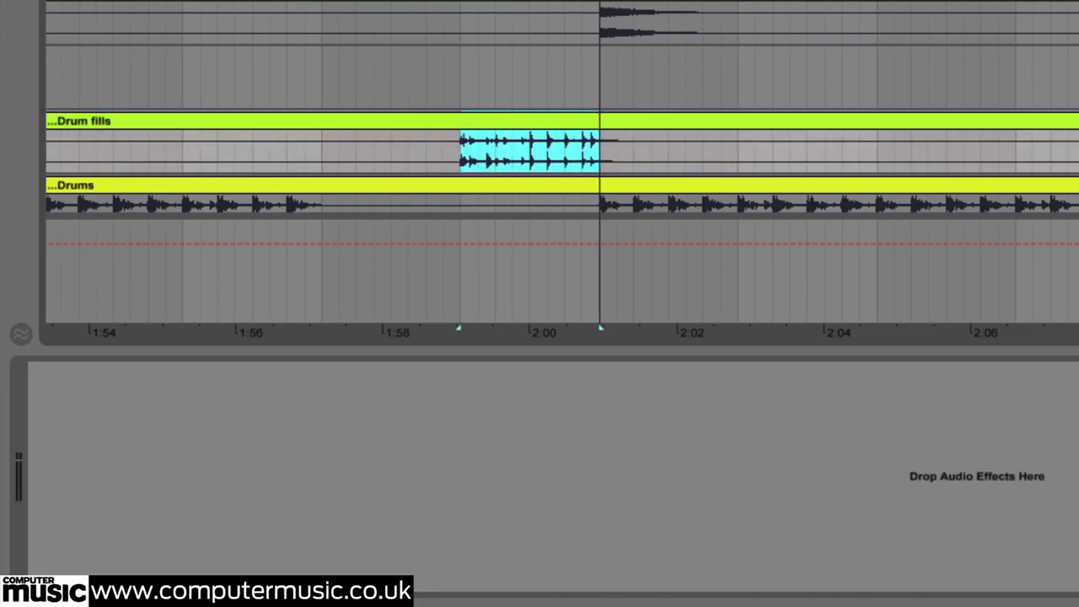
{"action": "left_click", "coordinate": [988, 10]}
{"action": "left_click_drag", "start_coordinate": [529, 133], "coordinate": [128, 466]}
{"action": "left_click", "coordinate": [113, 476]}
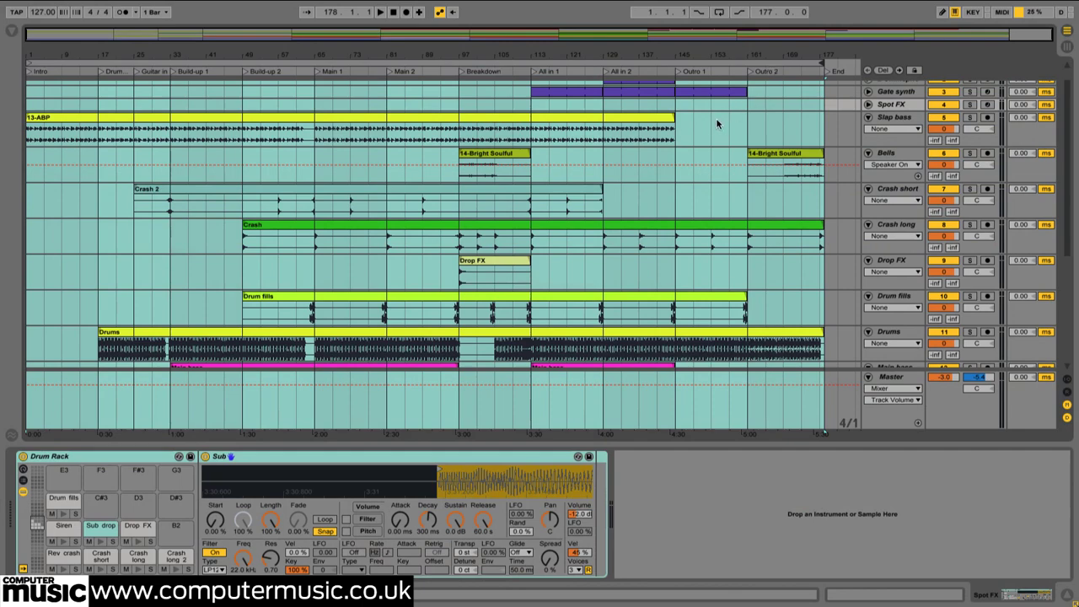
Step: Set the loop brace to the Intro section, bars 1 to 17, and consolidate that time to a new scene
{"action": "left_click", "coordinate": [719, 125]}
{"action": "left_click_drag", "start_coordinate": [822, 63], "coordinate": [97, 94]}
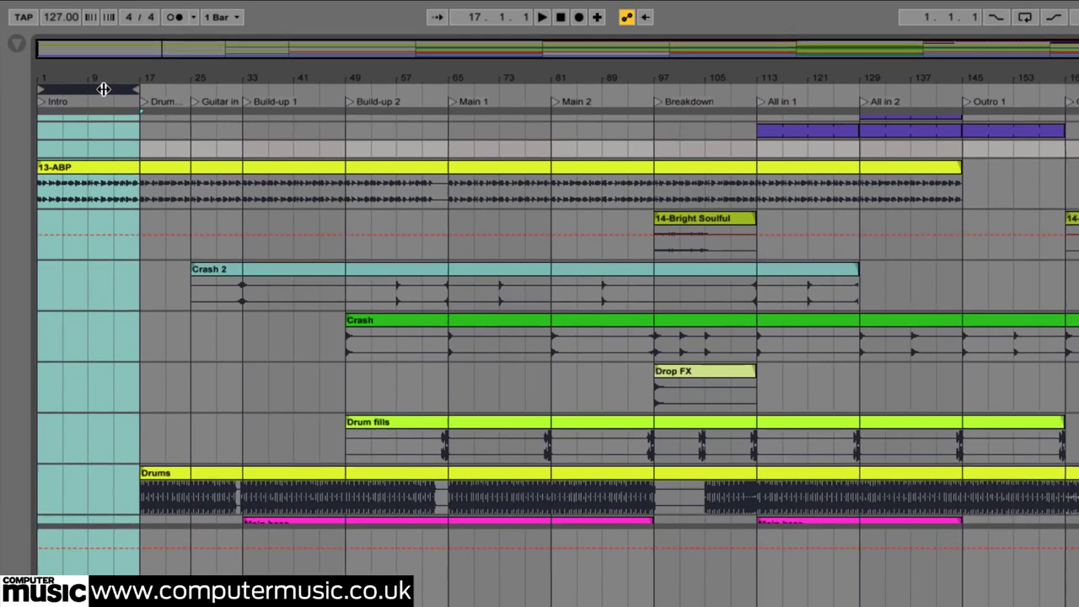
{"action": "right_click", "coordinate": [73, 65]}
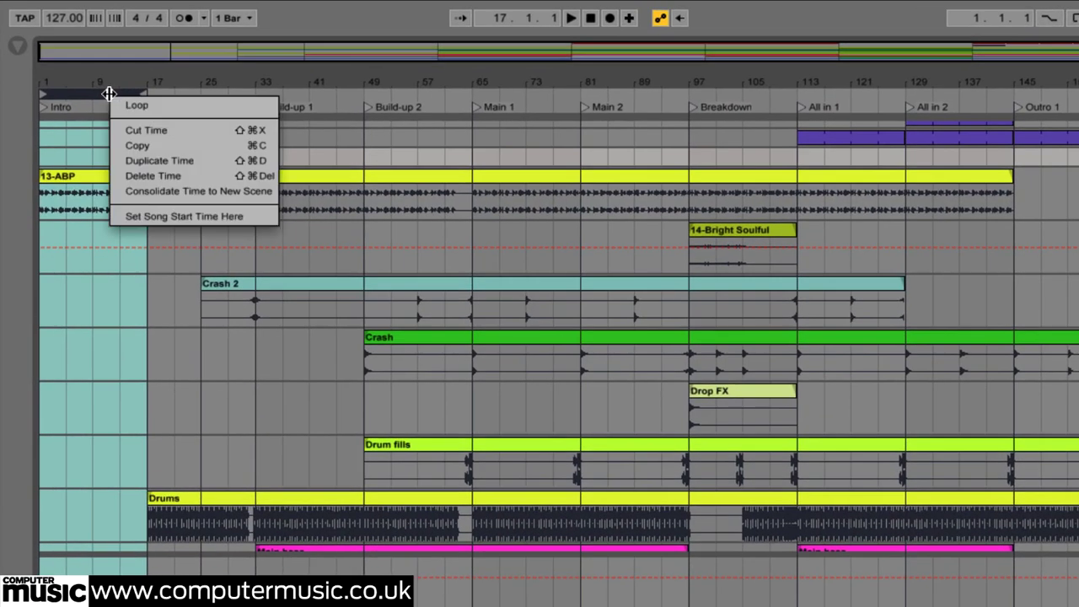
{"action": "left_click", "coordinate": [178, 190]}
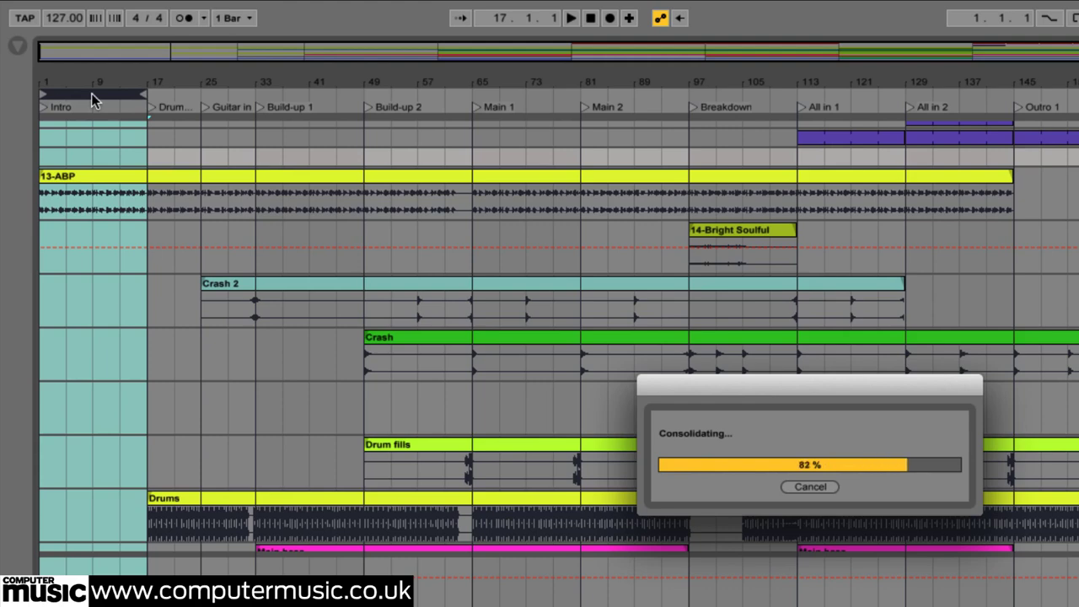
Step: Set the loop brace to the Drums in section, bars 17 to 25, and consolidate that time to a new scene
{"action": "left_click_drag", "start_coordinate": [91, 93], "coordinate": [201, 94]}
{"action": "right_click", "coordinate": [179, 95]}
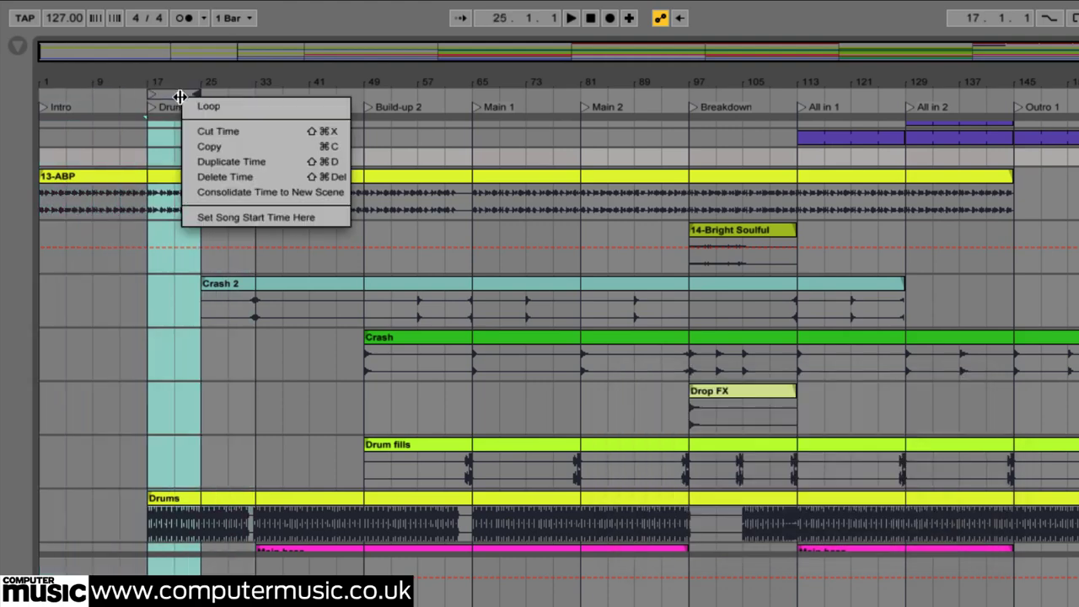
{"action": "left_click", "coordinate": [225, 191]}
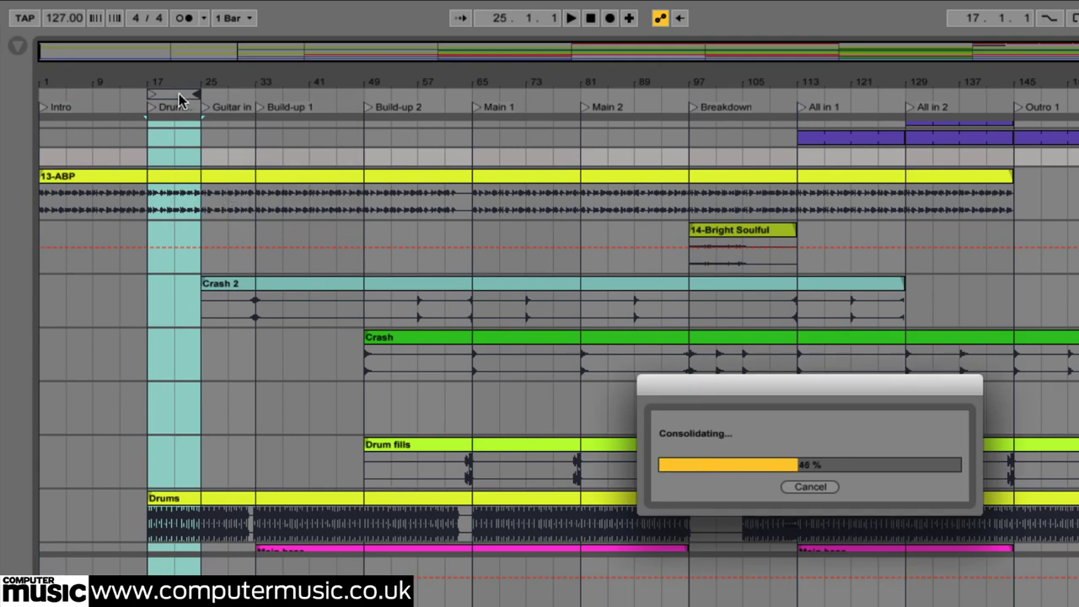
Step: Move the loop brace to the Guitar in section, bars 25 to 33, and consolidate that time to a new scene
{"action": "left_click_drag", "start_coordinate": [174, 92], "coordinate": [234, 92]}
{"action": "right_click", "coordinate": [234, 93]}
{"action": "left_click", "coordinate": [287, 191]}
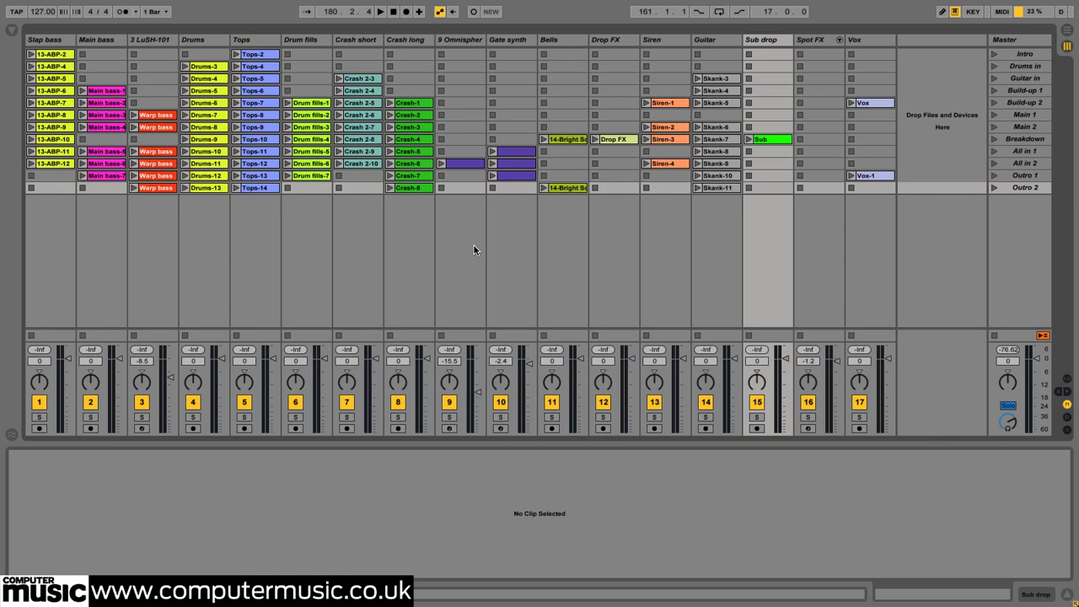
Step: Select the Outro 2 audio clips from Drums-13 through Skank-11 and turn off looping for them
{"action": "left_click", "coordinate": [155, 189]}
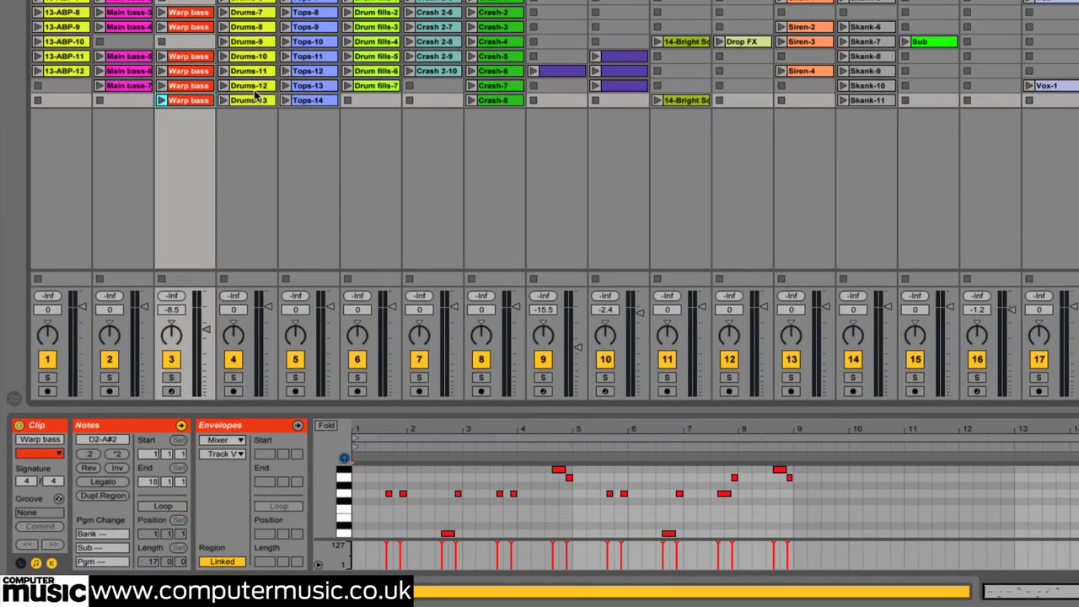
{"action": "left_click", "coordinate": [251, 100]}
{"action": "left_click", "coordinate": [885, 100], "text": "shift"}
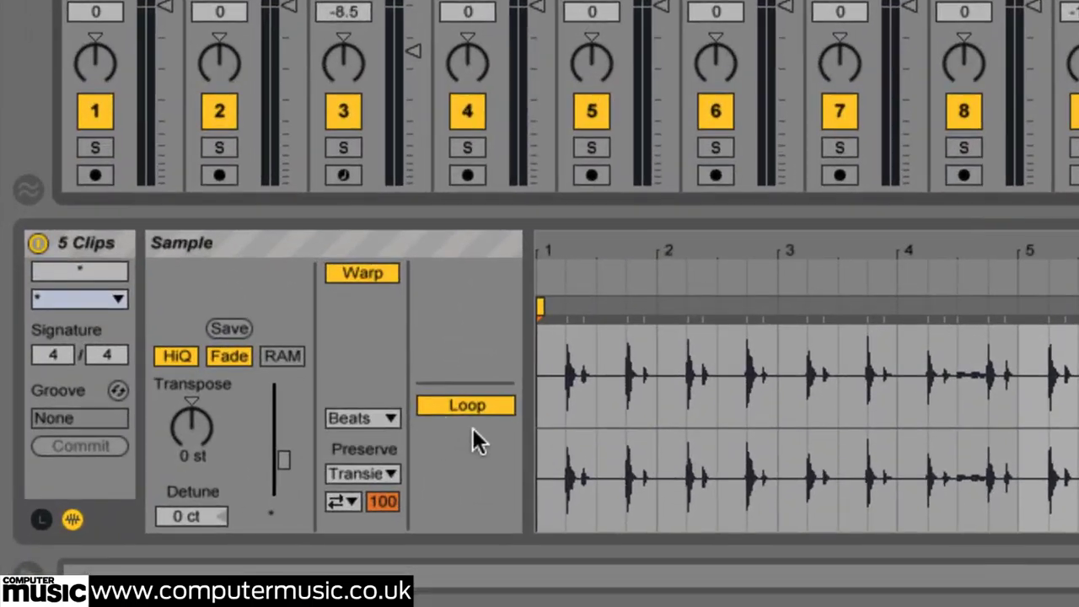
{"action": "left_click", "coordinate": [237, 507]}
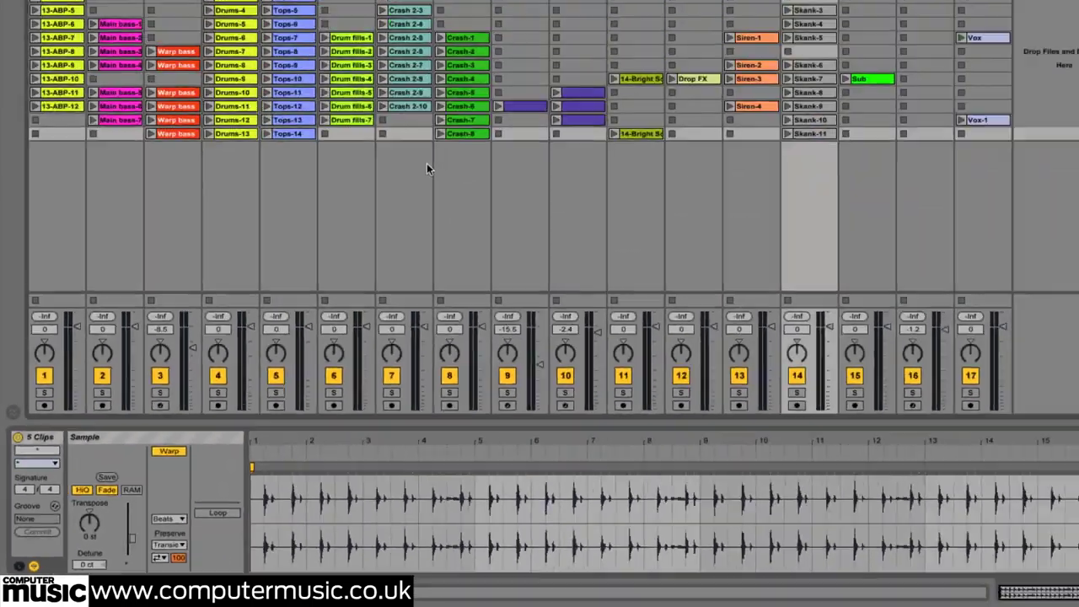
{"action": "left_click", "coordinate": [426, 164]}
{"action": "left_click", "coordinate": [402, 229]}
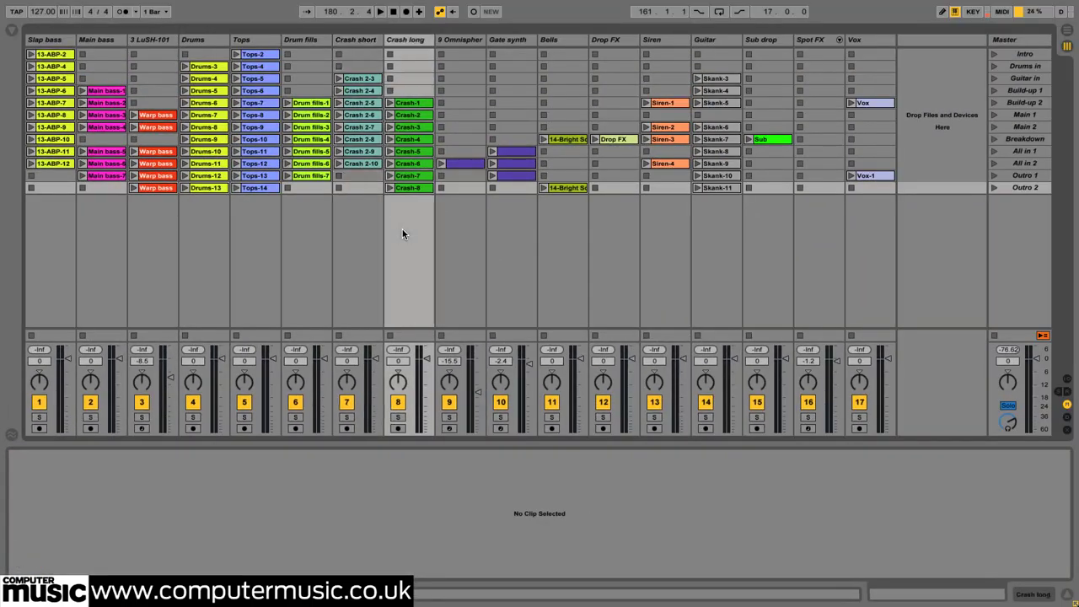
Step: Import the three Bass layer and four Drum loop WAV files from Path Finder's Samples folder into the Drums track below Outro 2
{"action": "key", "text": "cmd+Tab"}
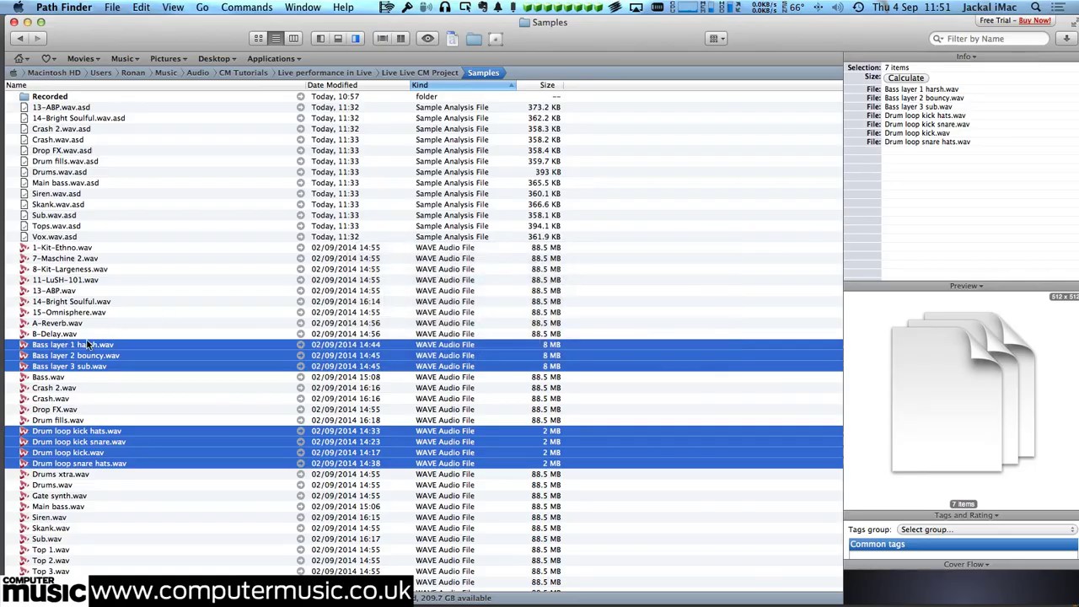
{"action": "left_click_drag", "start_coordinate": [86, 345], "coordinate": [207, 217]}
{"action": "key", "text": "super+Tab"}
{"action": "left_click", "coordinate": [256, 223]}
Step: Move the three Bass layer clips to the Main bass track and shift the four Drum loop clips up to start on the same row
{"action": "left_click", "coordinate": [213, 225]}
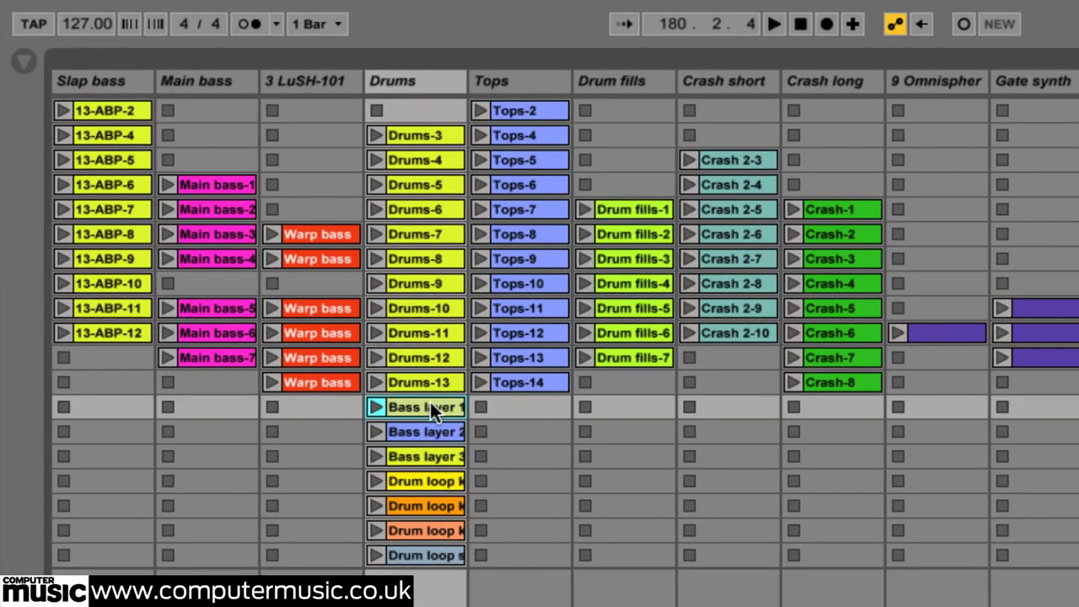
{"action": "left_click", "coordinate": [422, 452], "text": "shift"}
{"action": "left_click_drag", "start_coordinate": [428, 403], "coordinate": [224, 442]}
{"action": "left_click", "coordinate": [421, 480]}
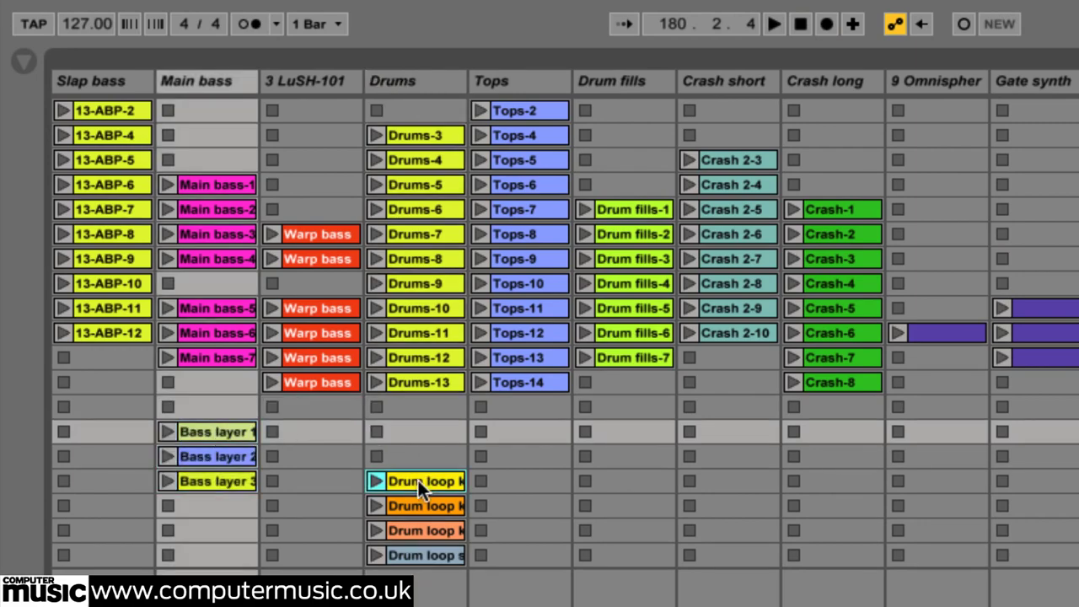
{"action": "left_click", "coordinate": [418, 550], "text": "shift"}
{"action": "left_click_drag", "start_coordinate": [426, 480], "coordinate": [430, 460]}
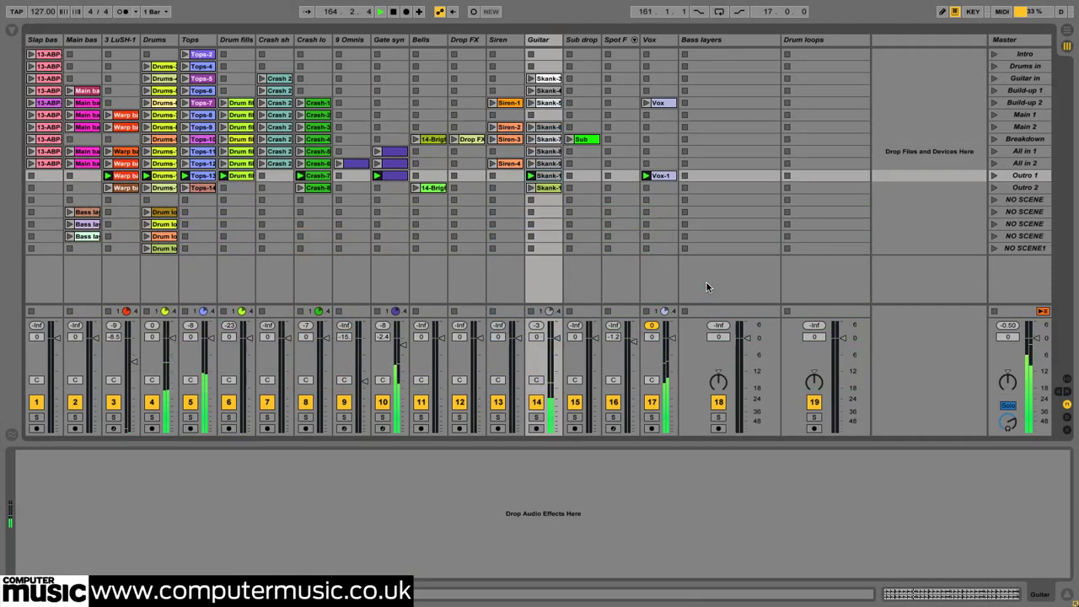
Step: Solo the Guitar and Bells tracks together
{"action": "left_click", "coordinate": [536, 416]}
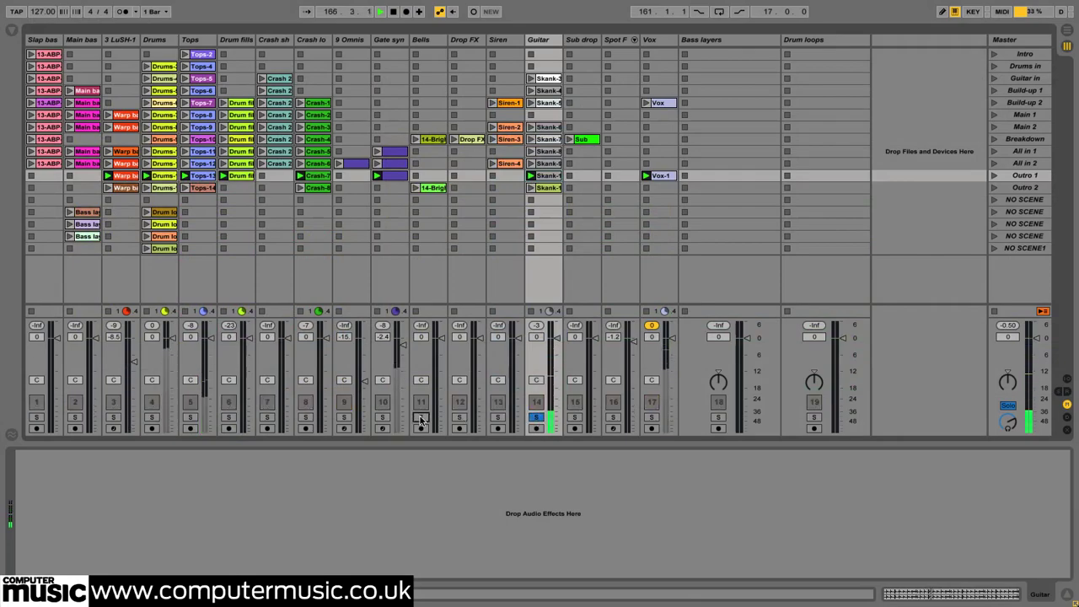
{"action": "left_click", "coordinate": [421, 416], "text": "super"}
Step: Switch to Path Finder and look at the A-Reverb.wav and B-Delay.wav return stems
{"action": "key", "text": "super+Tab"}
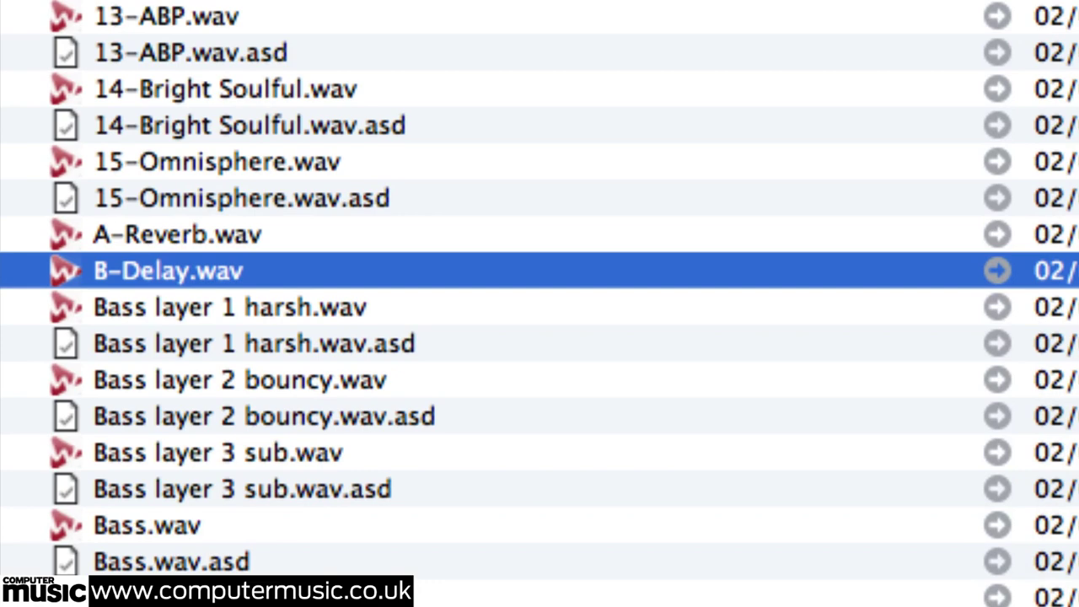
{"action": "left_click", "coordinate": [244, 238]}
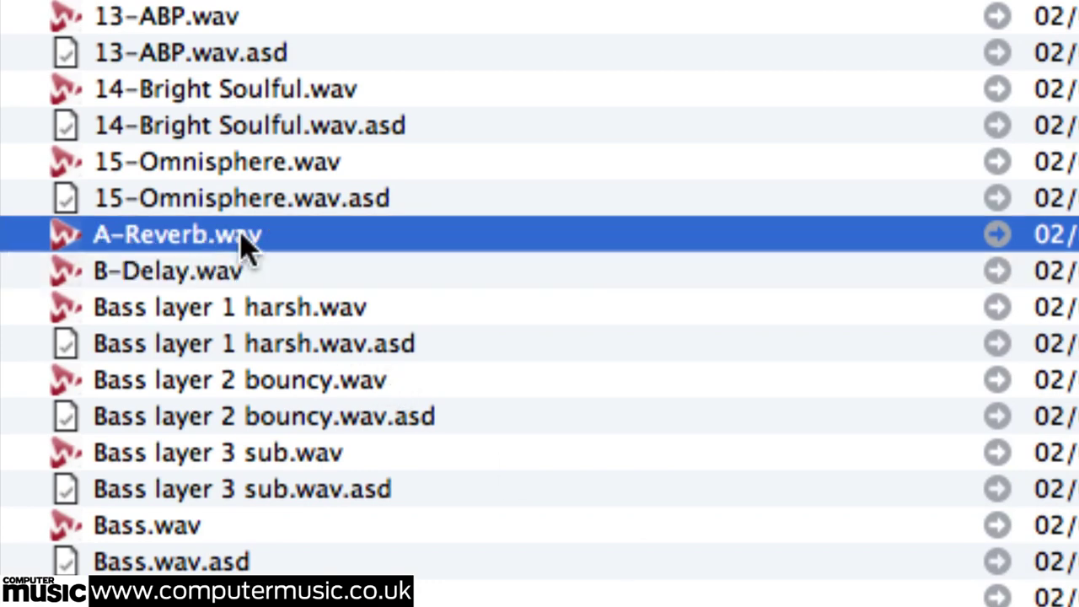
{"action": "left_click", "coordinate": [233, 278]}
{"action": "left_click", "coordinate": [226, 239]}
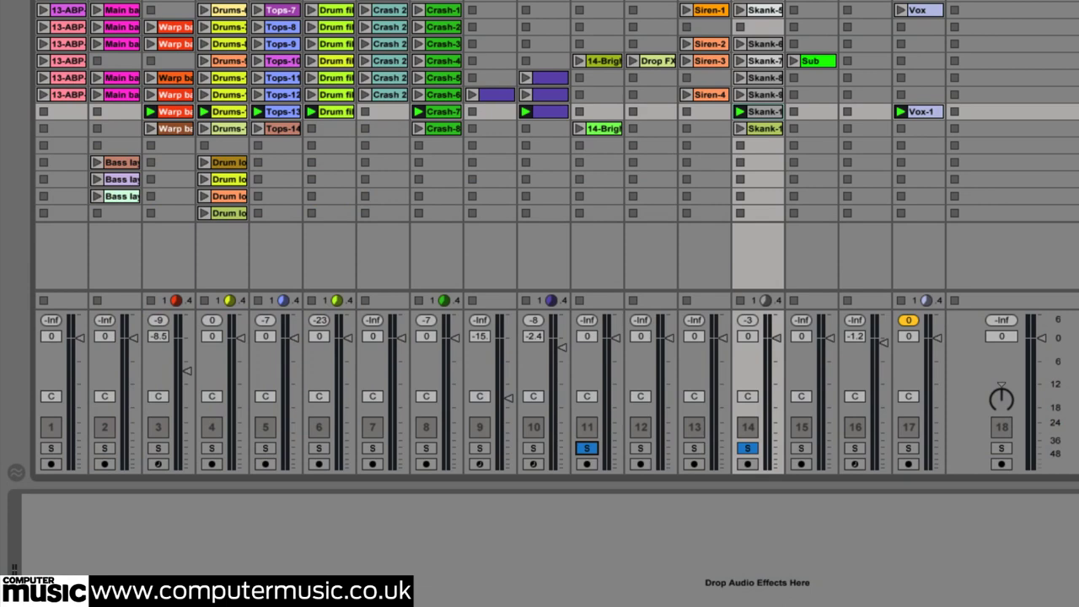
Step: Show the send controls in the mixer and select the A Reverb and B Delay return tracks in turn
{"action": "key", "text": "super+alt+s"}
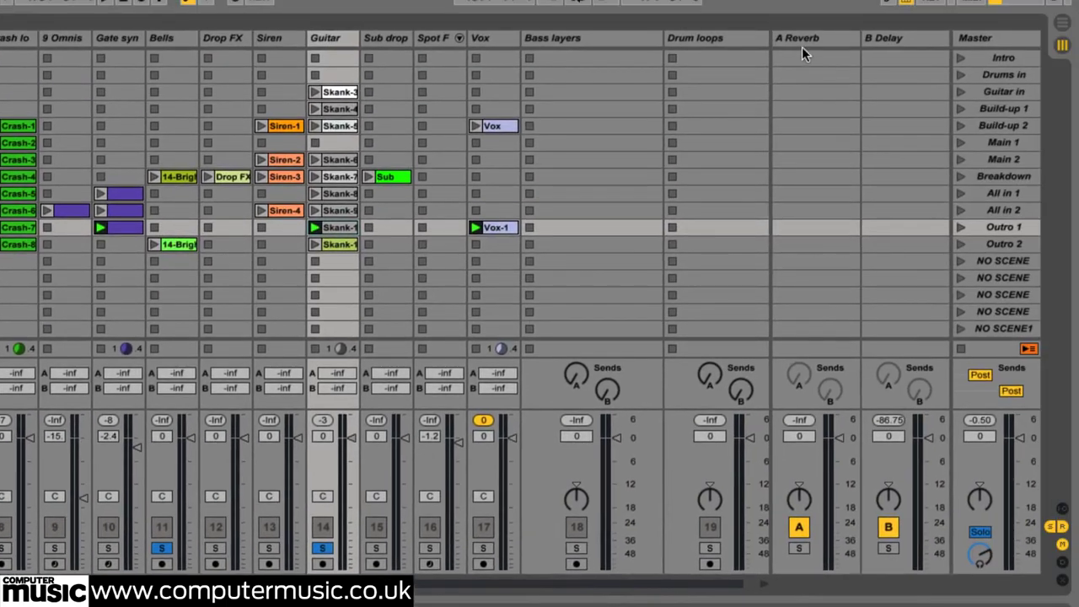
{"action": "left_click", "coordinate": [805, 40]}
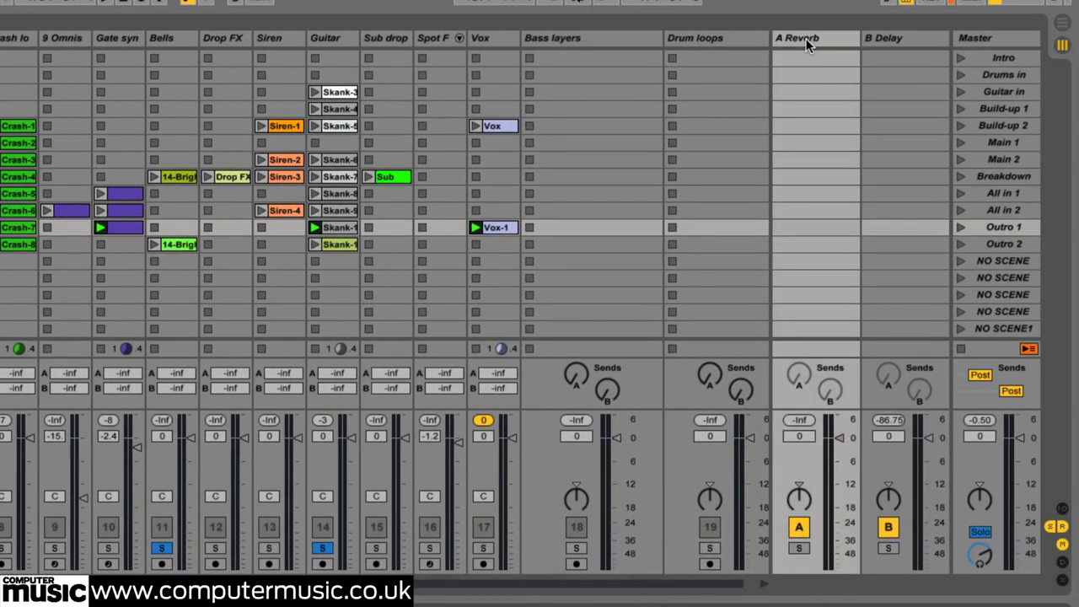
{"action": "left_click", "coordinate": [883, 44]}
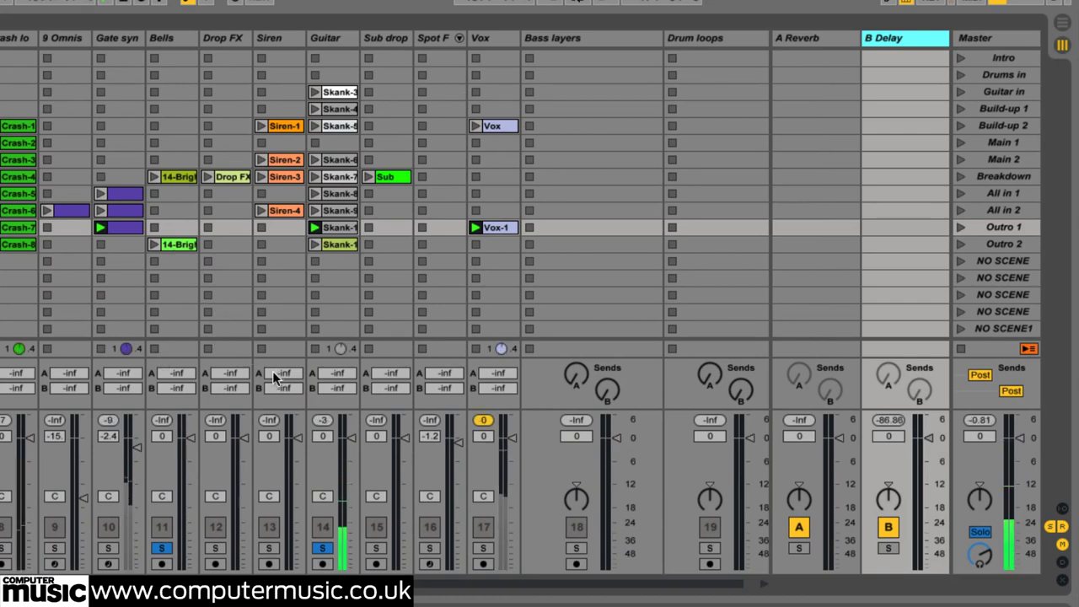
Step: Launch the Bells clip in the Breakdown scene, then set the Bells send A to -14.1 and the Guitar send B to -8.1
{"action": "left_click", "coordinate": [154, 177]}
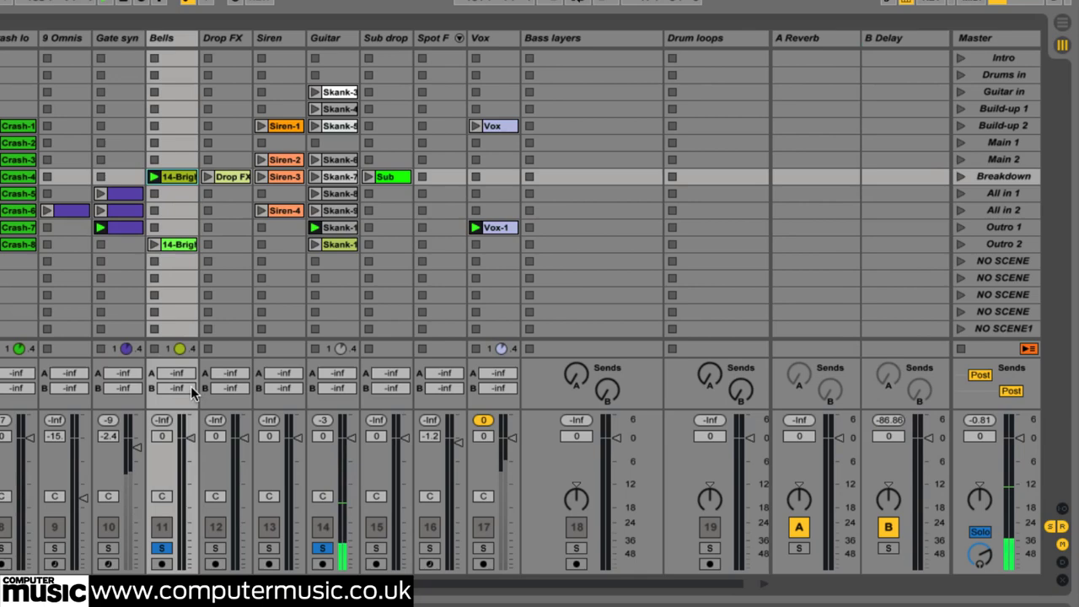
{"action": "left_click", "coordinate": [181, 374]}
{"action": "left_click_drag", "start_coordinate": [182, 377], "coordinate": [197, 293]}
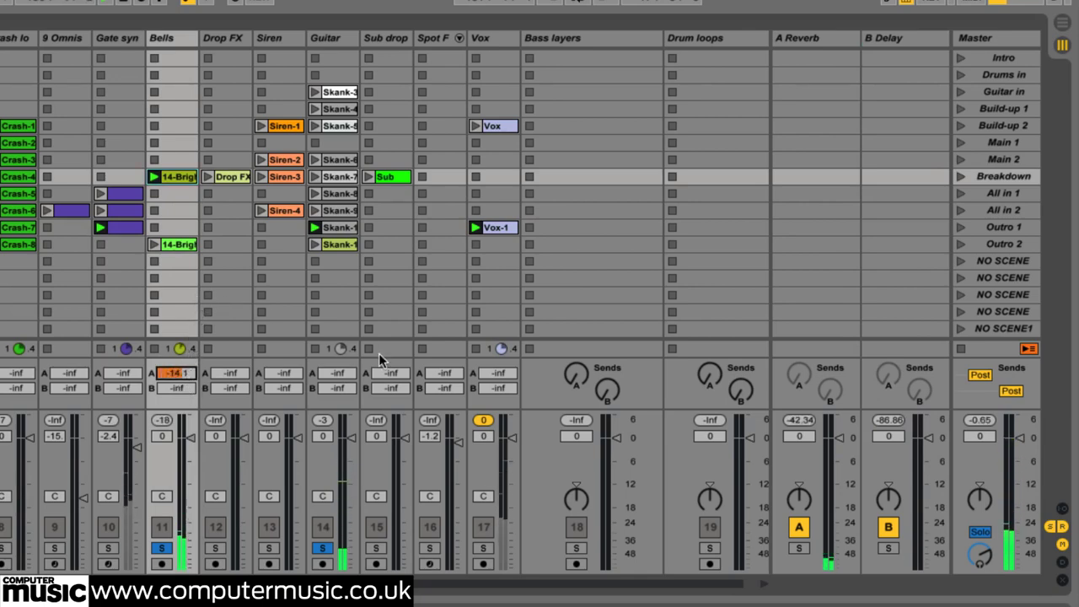
{"action": "left_click_drag", "start_coordinate": [343, 388], "coordinate": [351, 289]}
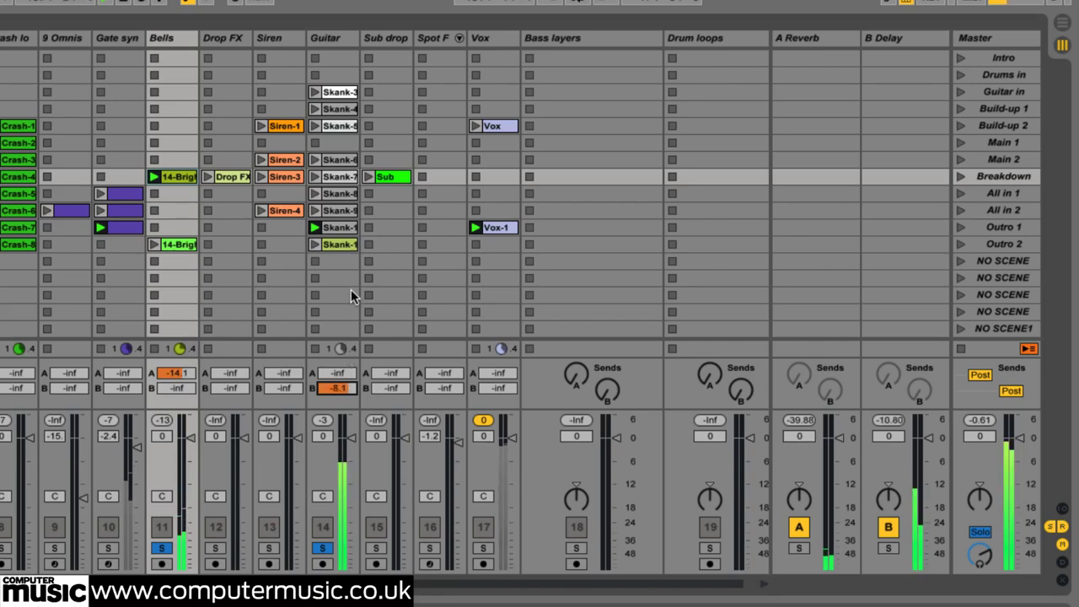
Step: Check the A Reverb and B Delay return tracks while the clips play, ending on A Reverb
{"action": "left_click", "coordinate": [815, 38]}
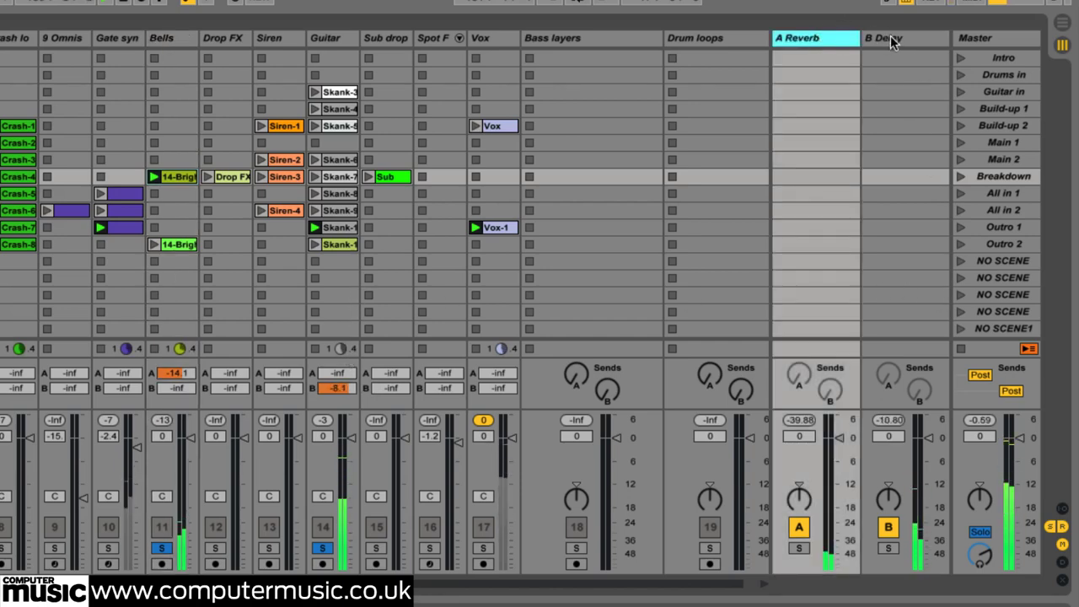
{"action": "left_click", "coordinate": [889, 37]}
{"action": "left_click", "coordinate": [848, 40]}
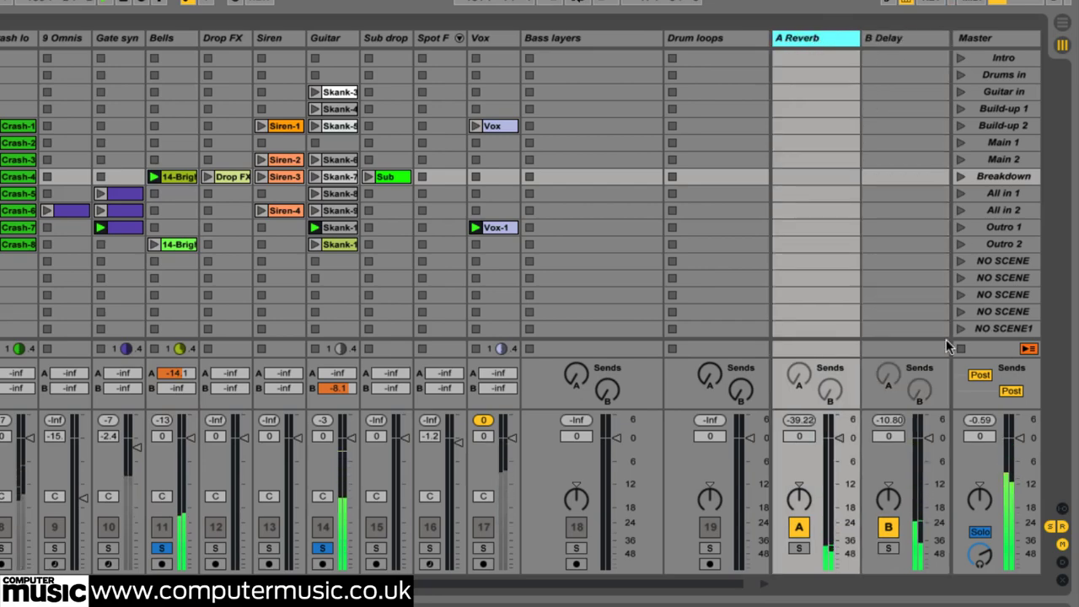